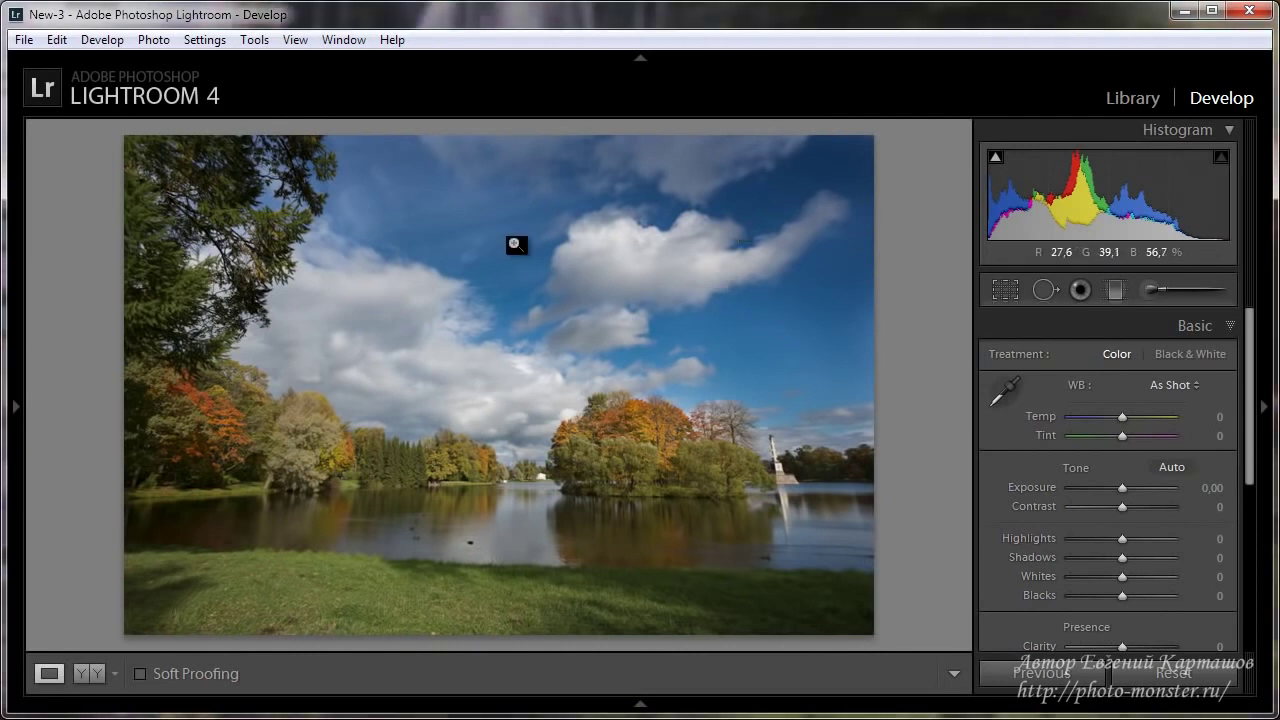
Compare the edited lake photo with its original a few times, then reset all develop adjustments.
{"action": "key", "text": "backslash"}
{"action": "key", "text": "backslash"}
{"action": "key", "text": "backslash"}
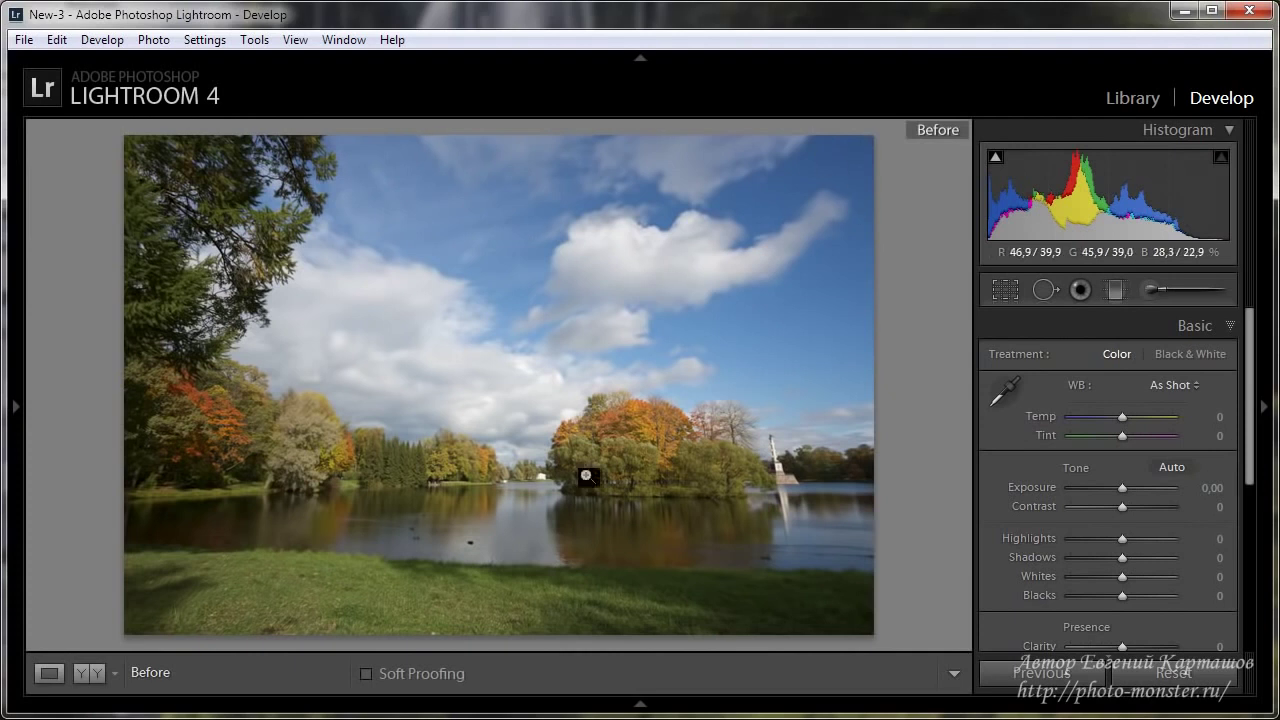
{"action": "key", "text": "backslash"}
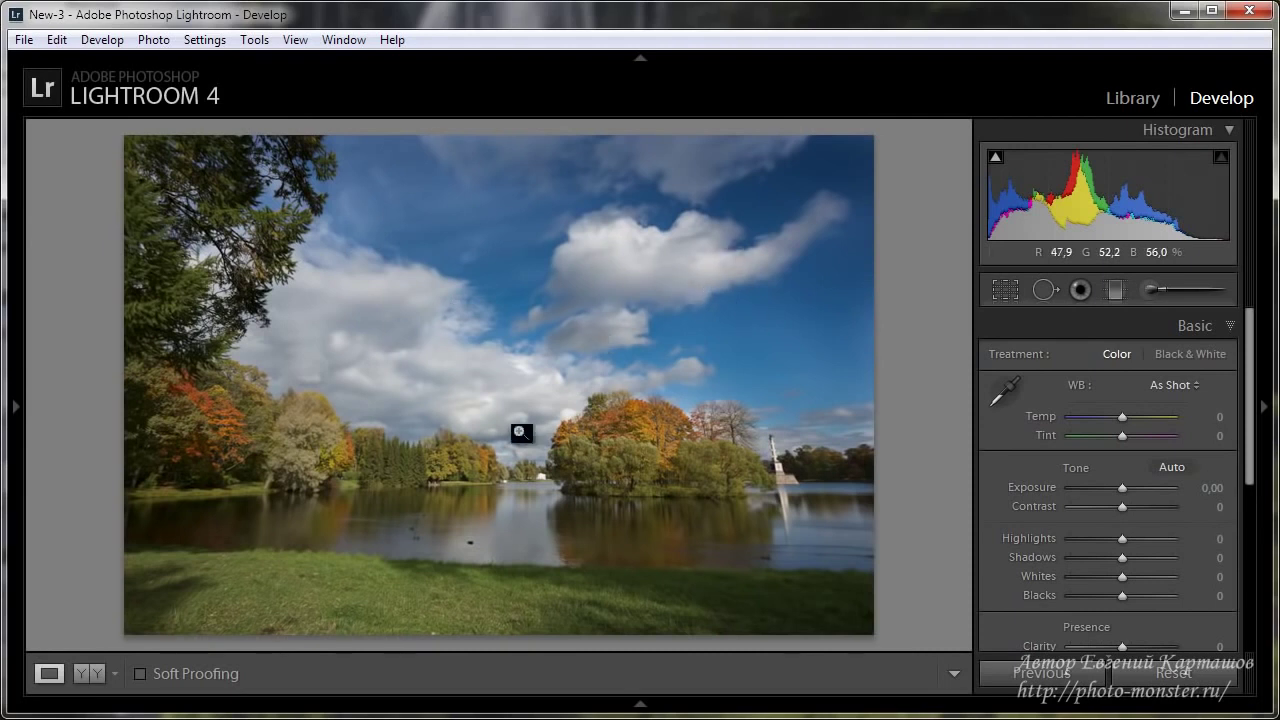
{"action": "key", "text": "backslash"}
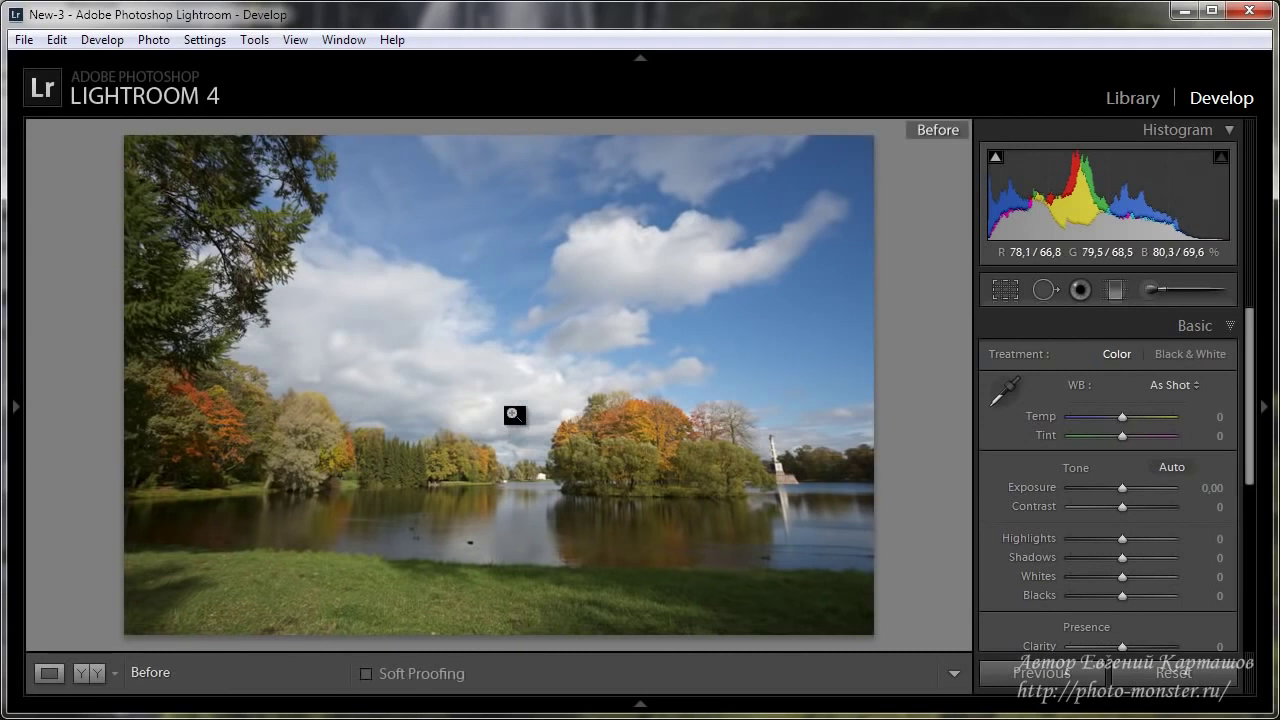
{"action": "key", "text": "backslash"}
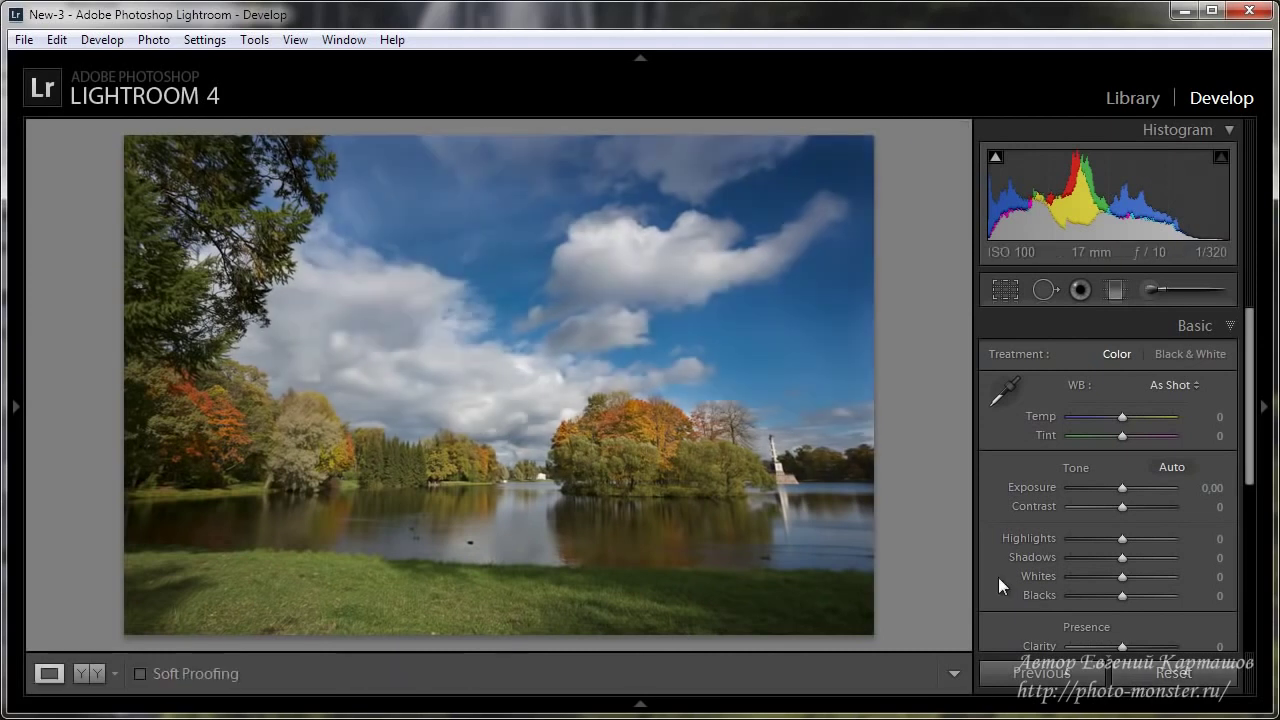
{"action": "left_click", "coordinate": [1173, 676]}
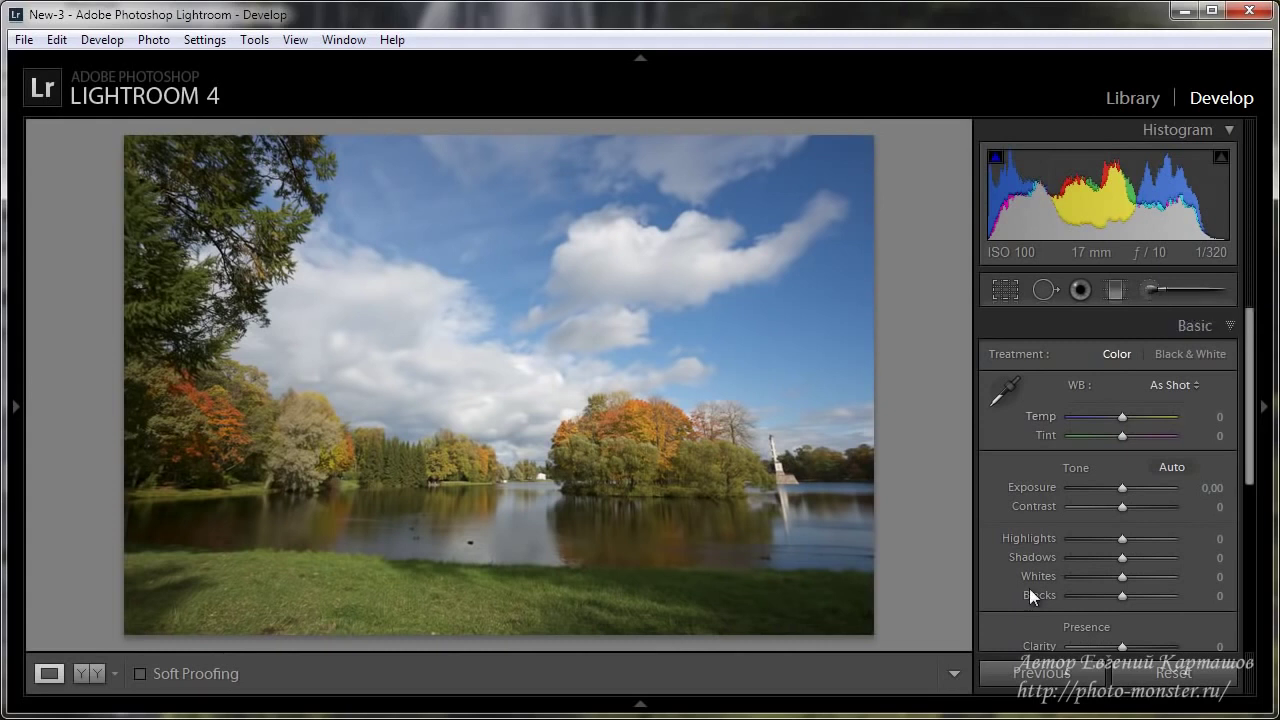
Open the Adjustment Brush, loaded with the '02_Экспозиция -1' effect at Exposure −0.45.
{"action": "key", "text": "k"}
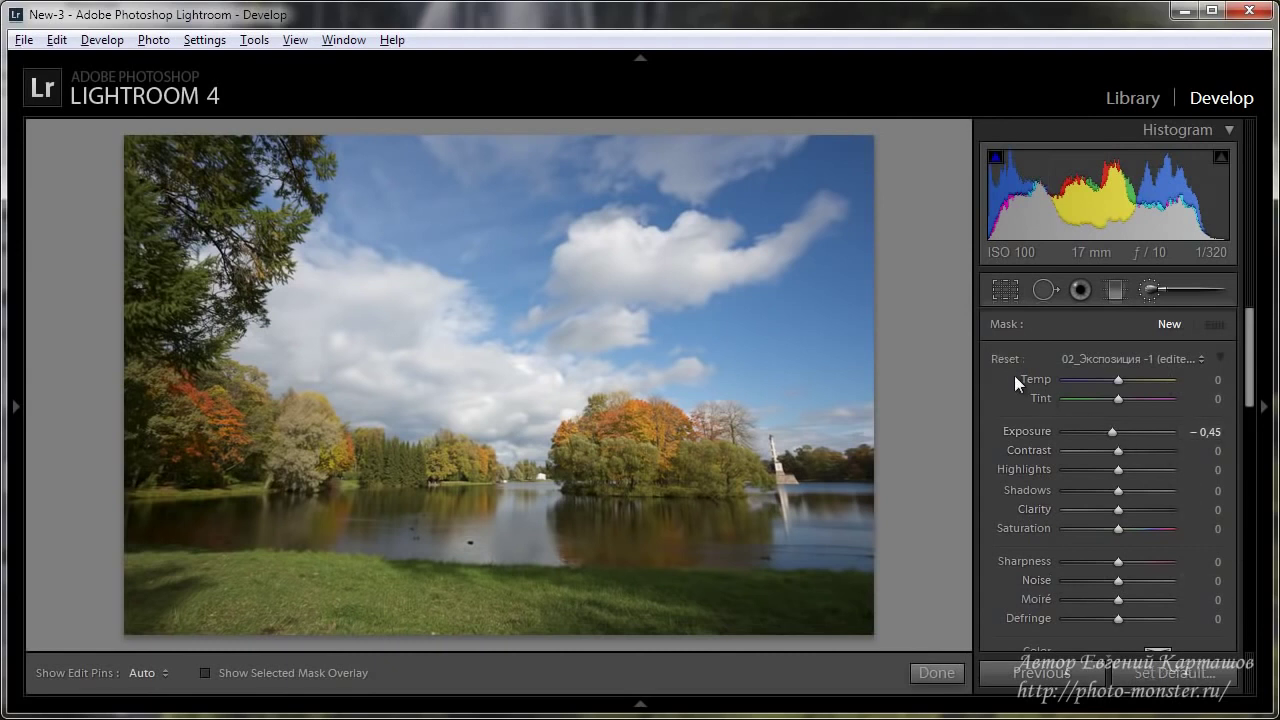
Reset the brush Exposure to zero, then settle it at a milder −0.30.
{"action": "double_click", "coordinate": [1027, 431]}
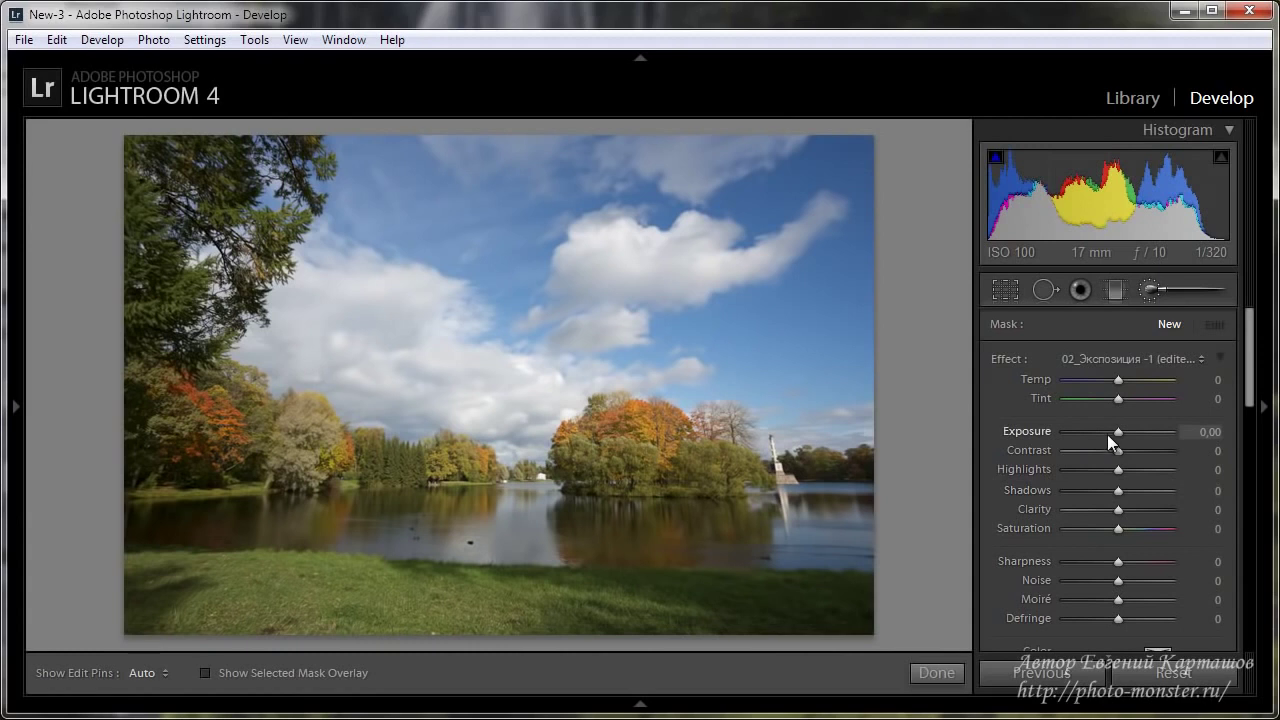
{"action": "left_click_drag", "start_coordinate": [1112, 433], "coordinate": [1100, 433]}
{"action": "left_click_drag", "start_coordinate": [1105, 432], "coordinate": [1120, 432]}
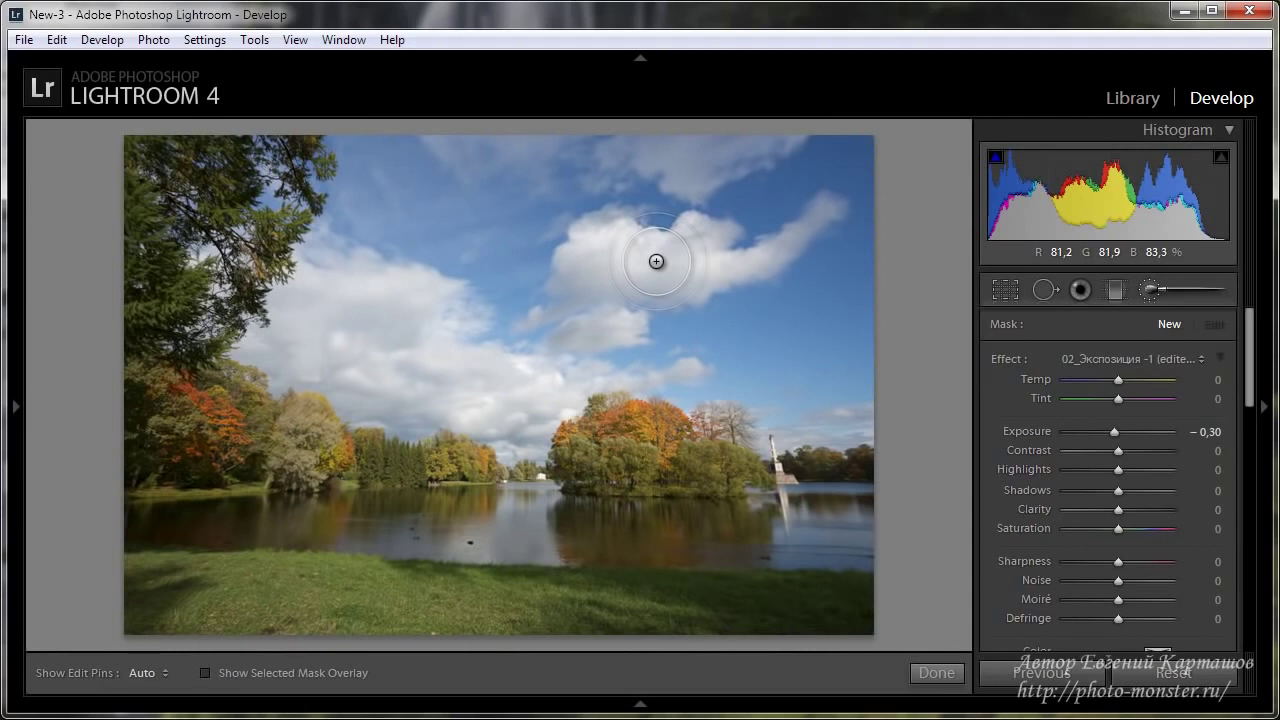
Paint the −0.30 darkening over the large cloud with the mask overlay visible.
{"action": "key", "text": "h"}
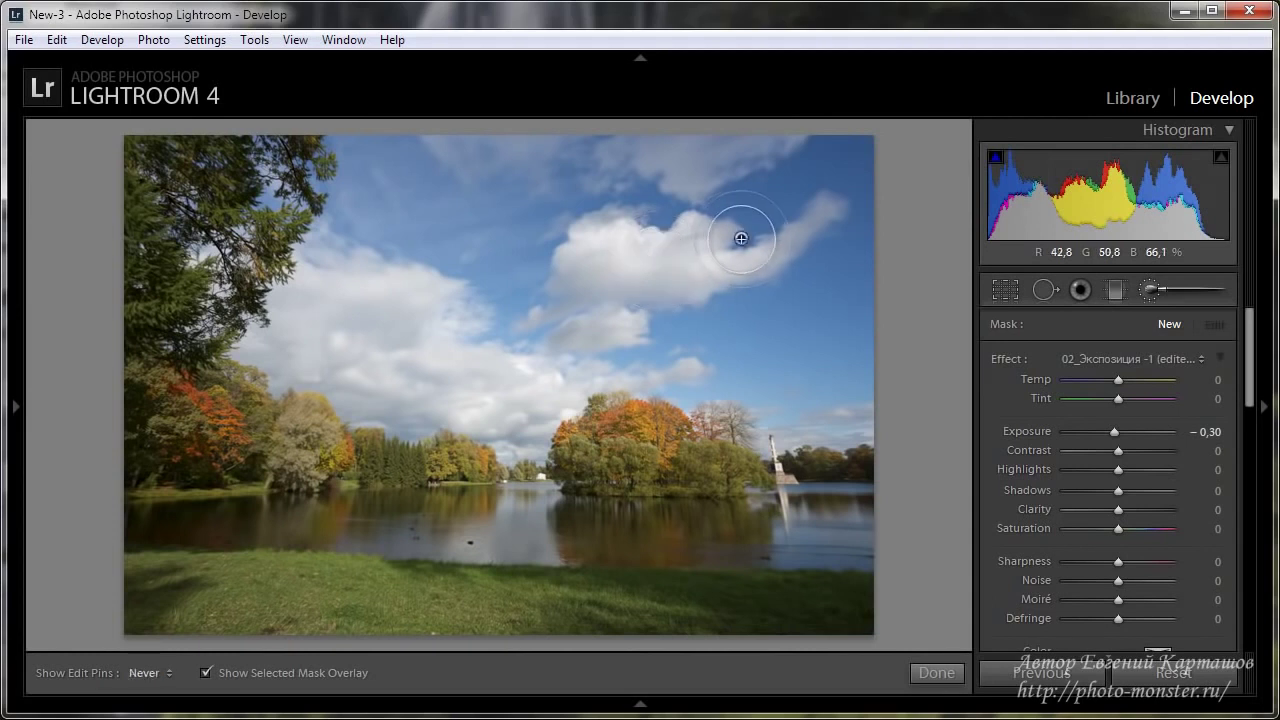
{"action": "mouse_move", "coordinate": [737, 229]}
{"action": "left_mouse_down"}
{"action": "mouse_move", "coordinate": [529, 214]}
{"action": "mouse_move", "coordinate": [743, 228]}
{"action": "mouse_move", "coordinate": [763, 200]}
{"action": "mouse_move", "coordinate": [726, 177]}
{"action": "mouse_move", "coordinate": [500, 163]}
{"action": "mouse_move", "coordinate": [612, 146]}
{"action": "mouse_move", "coordinate": [883, 171]}
{"action": "mouse_move", "coordinate": [877, 149]}
{"action": "mouse_move", "coordinate": [706, 214]}
{"action": "mouse_move", "coordinate": [750, 268]}
{"action": "mouse_move", "coordinate": [737, 277]}
{"action": "mouse_move", "coordinate": [871, 229]}
{"action": "mouse_move", "coordinate": [738, 209]}
{"action": "mouse_move", "coordinate": [571, 214]}
{"action": "mouse_move", "coordinate": [600, 310]}
{"action": "mouse_move", "coordinate": [850, 296]}
{"action": "mouse_move", "coordinate": [729, 229]}
{"action": "mouse_move", "coordinate": [534, 163]}
{"action": "mouse_move", "coordinate": [429, 200]}
{"action": "mouse_move", "coordinate": [480, 178]}
{"action": "mouse_move", "coordinate": [409, 223]}
{"action": "mouse_move", "coordinate": [477, 294]}
{"action": "mouse_move", "coordinate": [466, 313]}
{"action": "mouse_move", "coordinate": [390, 292]}
{"action": "mouse_move", "coordinate": [418, 343]}
{"action": "mouse_move", "coordinate": [467, 352]}
{"action": "mouse_move", "coordinate": [680, 326]}
{"action": "mouse_move", "coordinate": [823, 334]}
{"action": "mouse_move", "coordinate": [857, 351]}
{"action": "mouse_move", "coordinate": [684, 340]}
{"action": "mouse_move", "coordinate": [803, 340]}
{"action": "mouse_move", "coordinate": [849, 374]}
{"action": "mouse_move", "coordinate": [424, 192]}
{"action": "mouse_move", "coordinate": [394, 134]}
{"action": "mouse_move", "coordinate": [363, 251]}
{"action": "mouse_move", "coordinate": [903, 343]}
{"action": "left_mouse_up"}
{"action": "key", "text": "h"}
{"action": "key", "text": "h"}
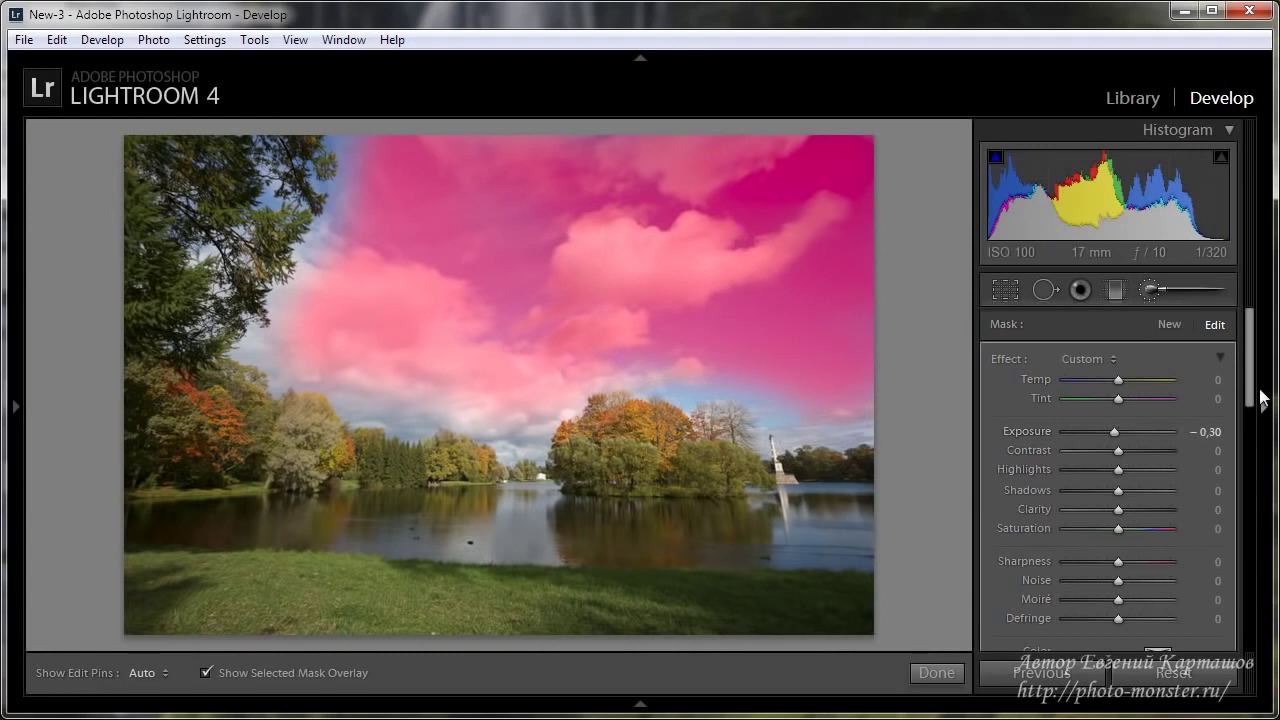
Paint the mask over the lower right sky near the trees and zoom into the photo.
{"action": "left_click_drag", "start_coordinate": [1252, 393], "coordinate": [1248, 488]}
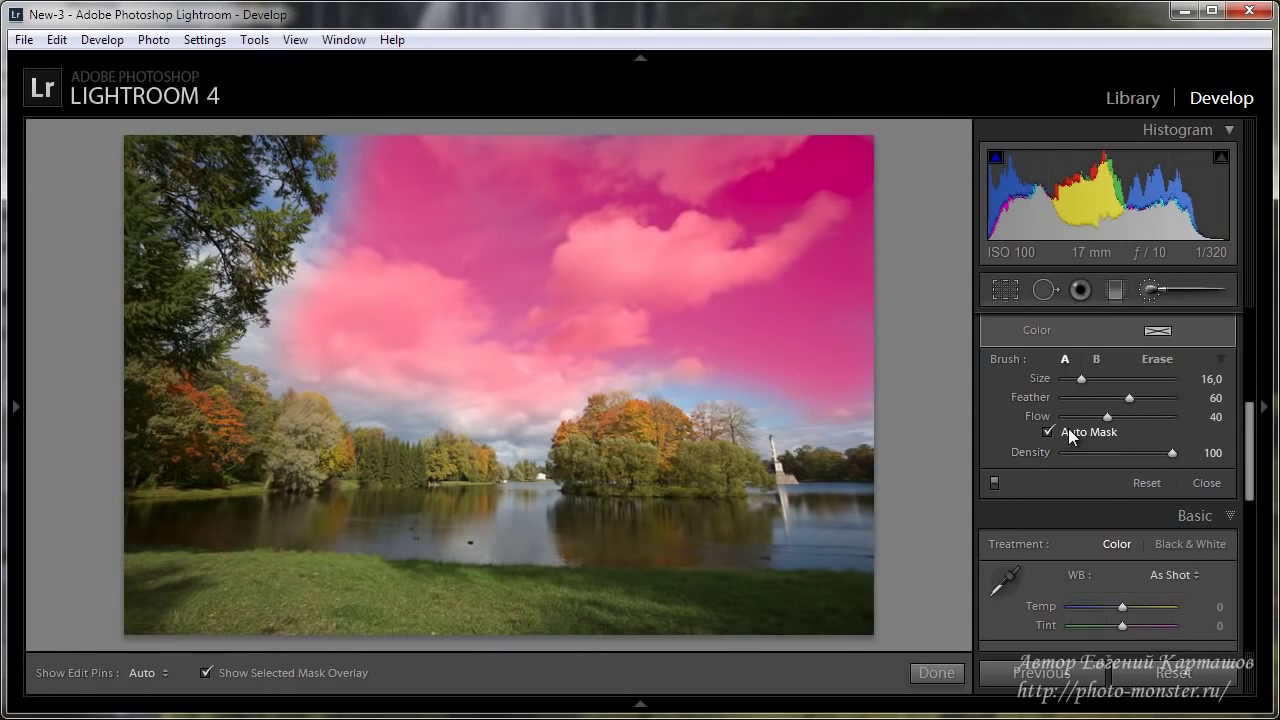
{"action": "mouse_move", "coordinate": [522, 430]}
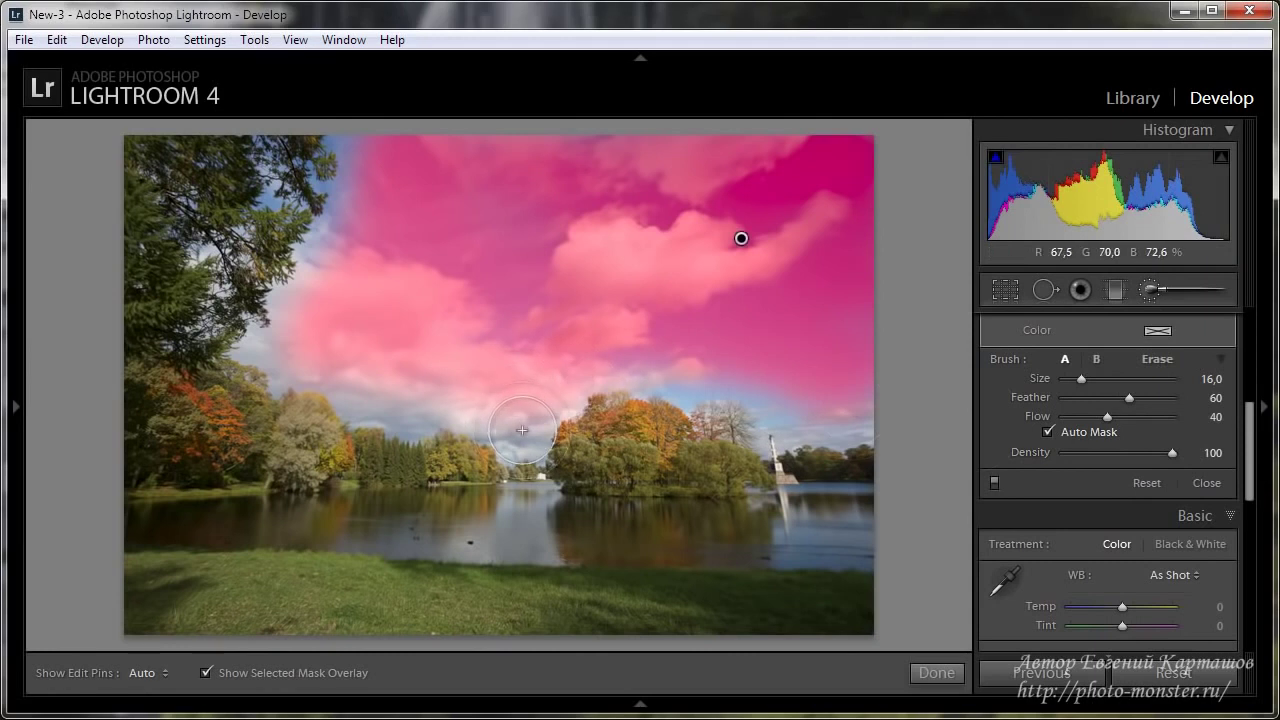
{"action": "key", "text": "h"}
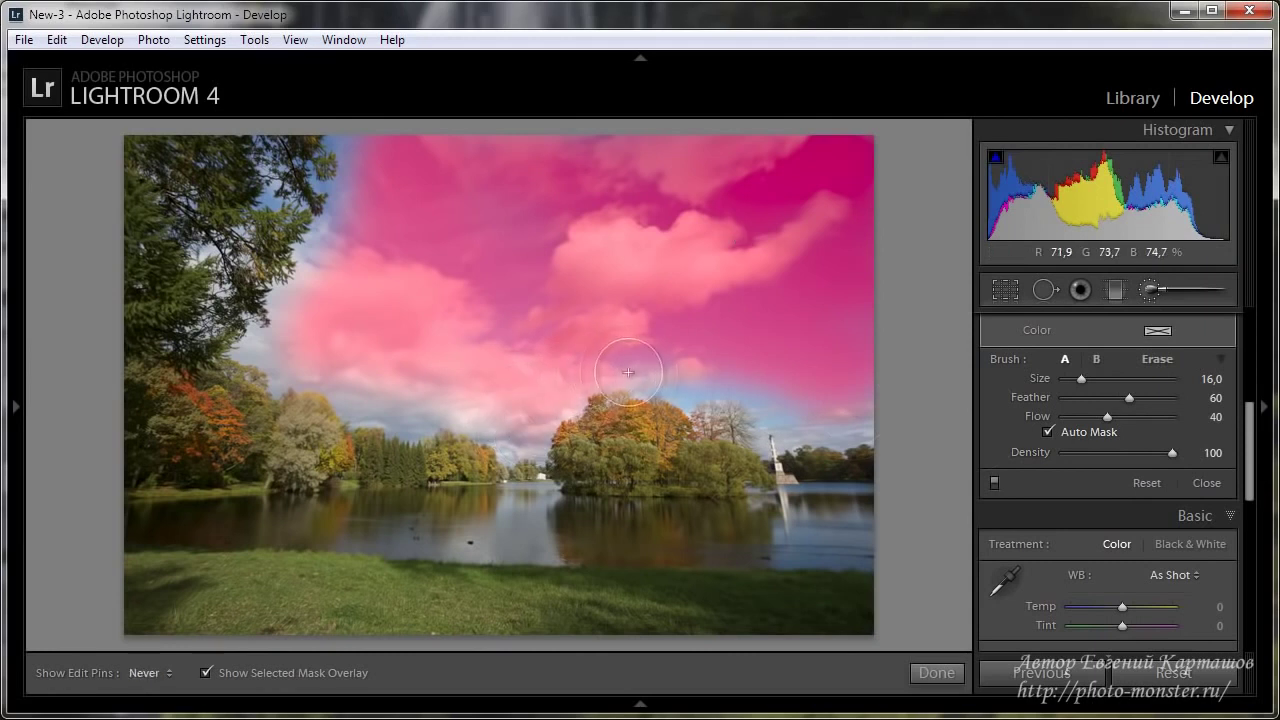
{"action": "mouse_move", "coordinate": [690, 397]}
{"action": "left_mouse_down"}
{"action": "mouse_move", "coordinate": [651, 371]}
{"action": "mouse_move", "coordinate": [643, 386]}
{"action": "mouse_move", "coordinate": [714, 386]}
{"action": "mouse_move", "coordinate": [829, 423]}
{"action": "mouse_move", "coordinate": [866, 409]}
{"action": "mouse_move", "coordinate": [845, 417]}
{"action": "left_mouse_up"}
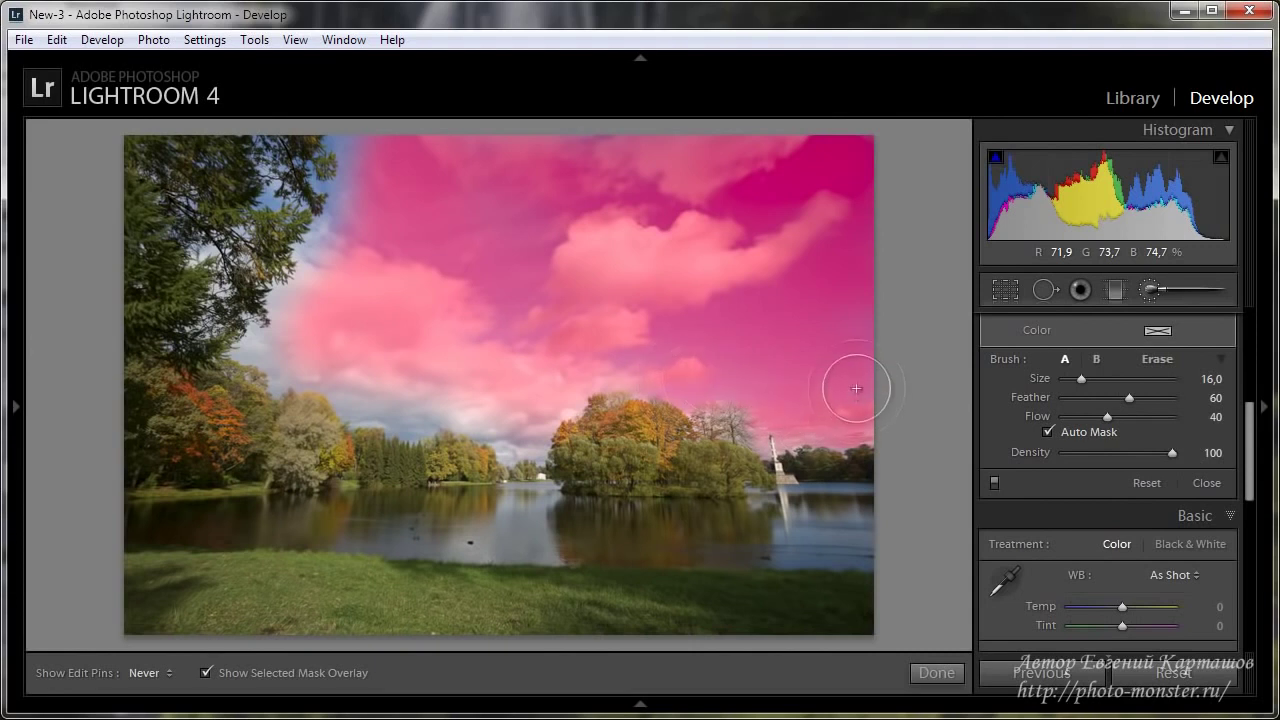
{"action": "key", "text": "h"}
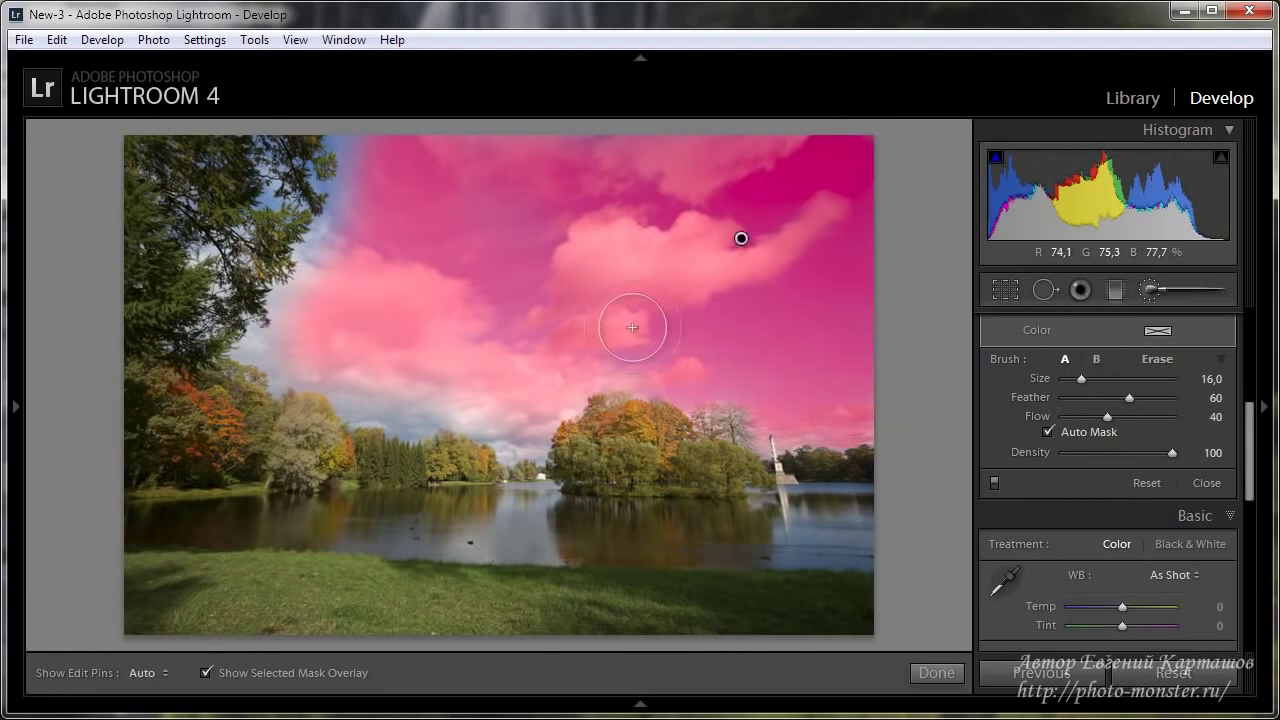
{"action": "key", "text": "ctrl+equal"}
{"action": "key", "text": "ctrl+equal"}
{"action": "key", "text": "ctrl+equal"}
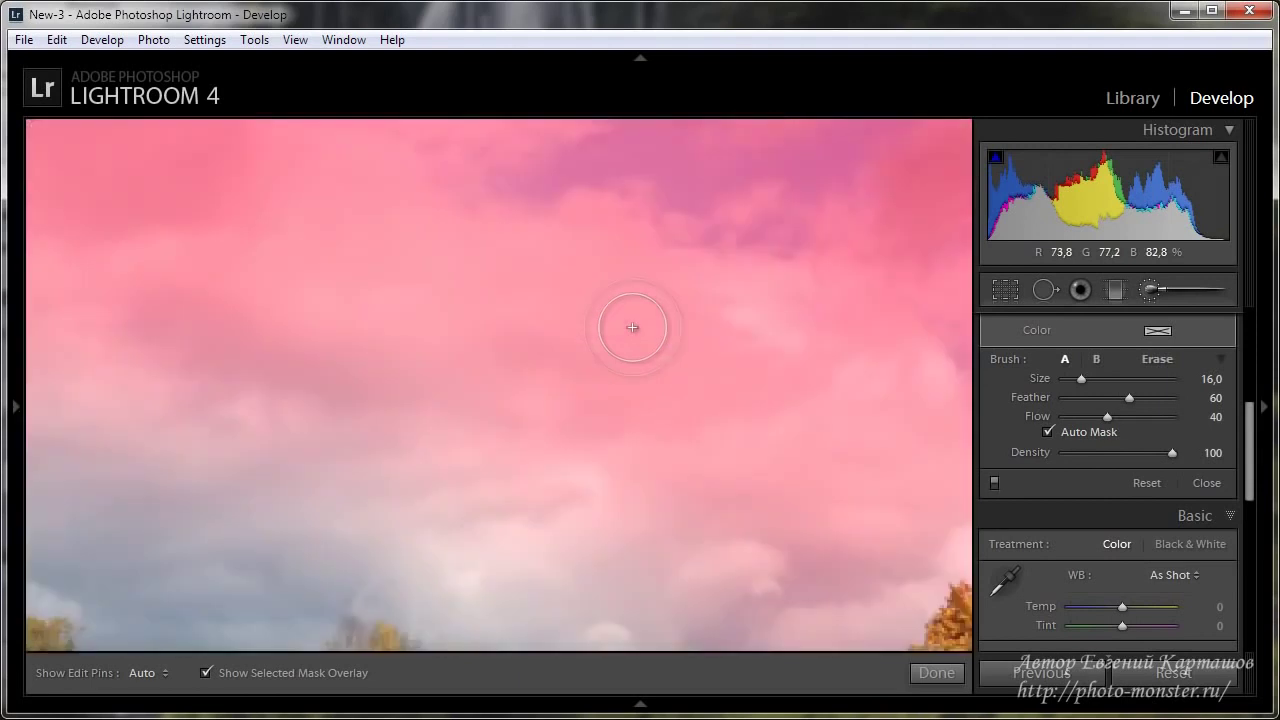
Paint the mask into the sky just above the central treetops and along the treeline.
{"action": "mouse_move", "coordinate": [434, 483]}
{"action": "left_mouse_down"}
{"action": "mouse_move", "coordinate": [551, 337]}
{"action": "mouse_move", "coordinate": [493, 308]}
{"action": "mouse_move", "coordinate": [523, 282]}
{"action": "left_mouse_up"}
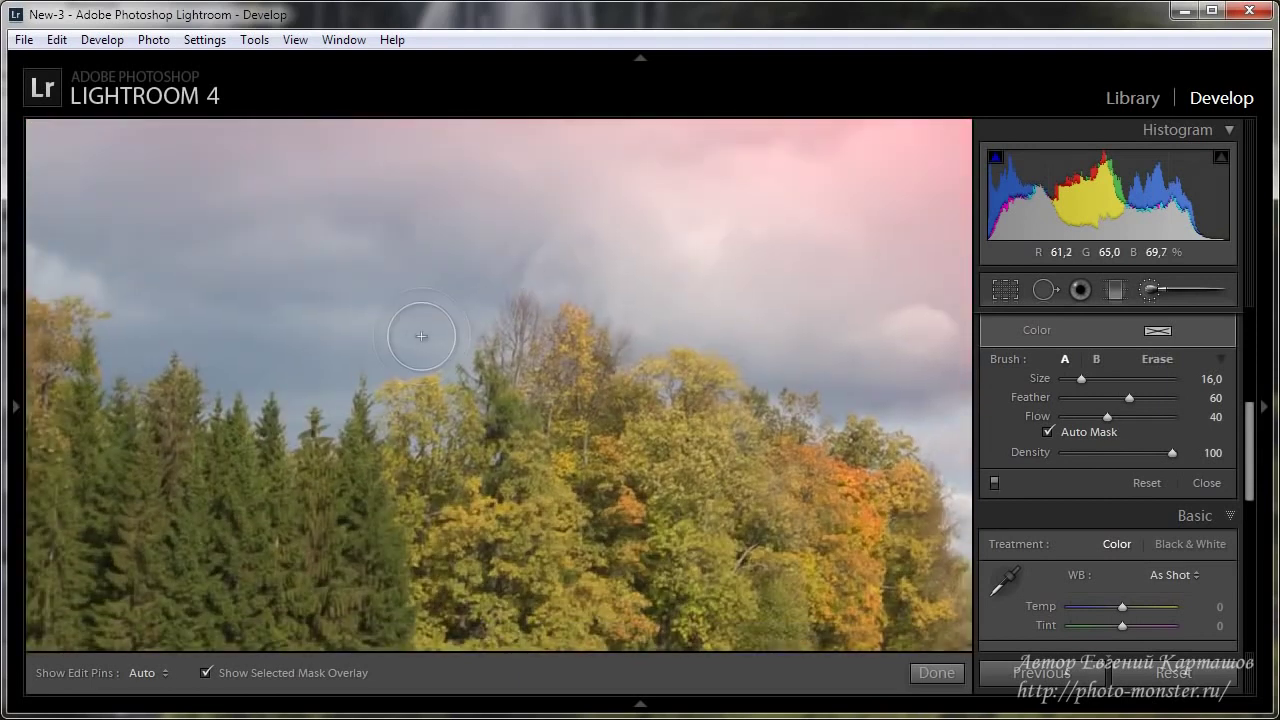
{"action": "key", "text": "h"}
{"action": "mouse_move", "coordinate": [452, 331]}
{"action": "left_mouse_down"}
{"action": "mouse_move", "coordinate": [380, 349]}
{"action": "mouse_move", "coordinate": [339, 382]}
{"action": "mouse_move", "coordinate": [330, 425]}
{"action": "mouse_move", "coordinate": [328, 368]}
{"action": "mouse_move", "coordinate": [298, 390]}
{"action": "mouse_move", "coordinate": [291, 437]}
{"action": "mouse_move", "coordinate": [300, 386]}
{"action": "mouse_move", "coordinate": [275, 420]}
{"action": "mouse_move", "coordinate": [314, 371]}
{"action": "mouse_move", "coordinate": [337, 412]}
{"action": "left_mouse_up"}
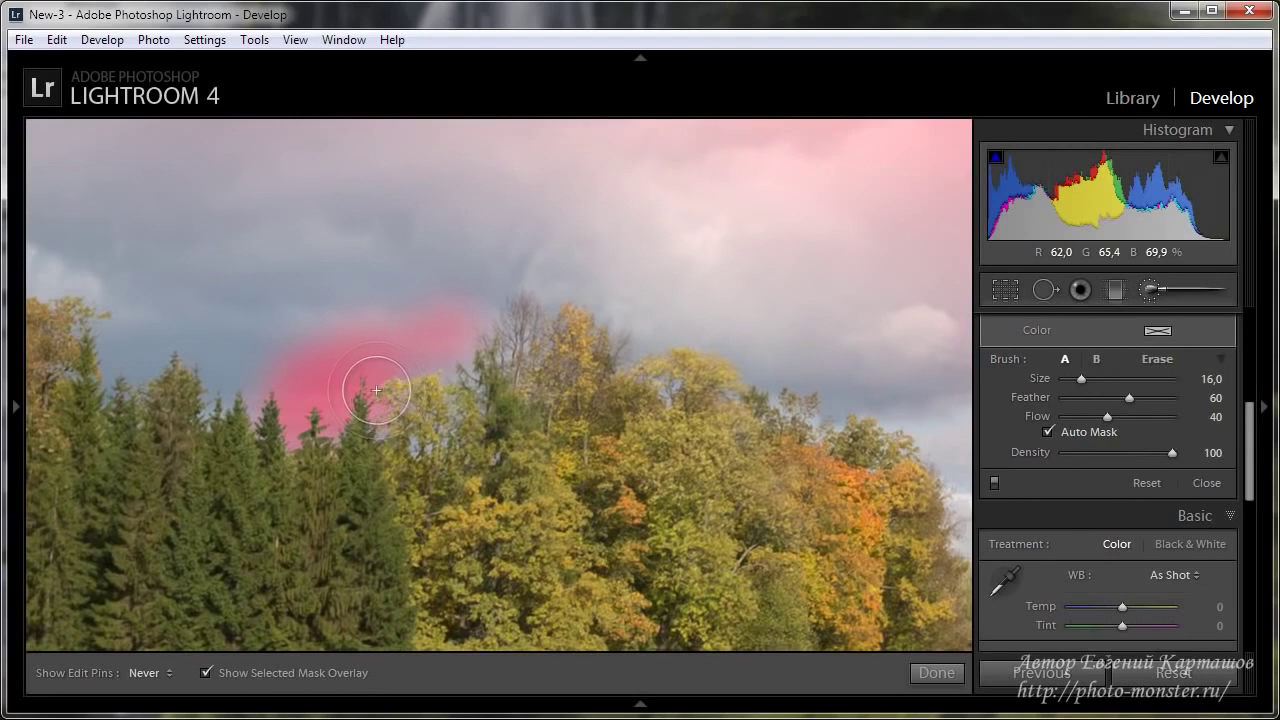
{"action": "key", "text": "h"}
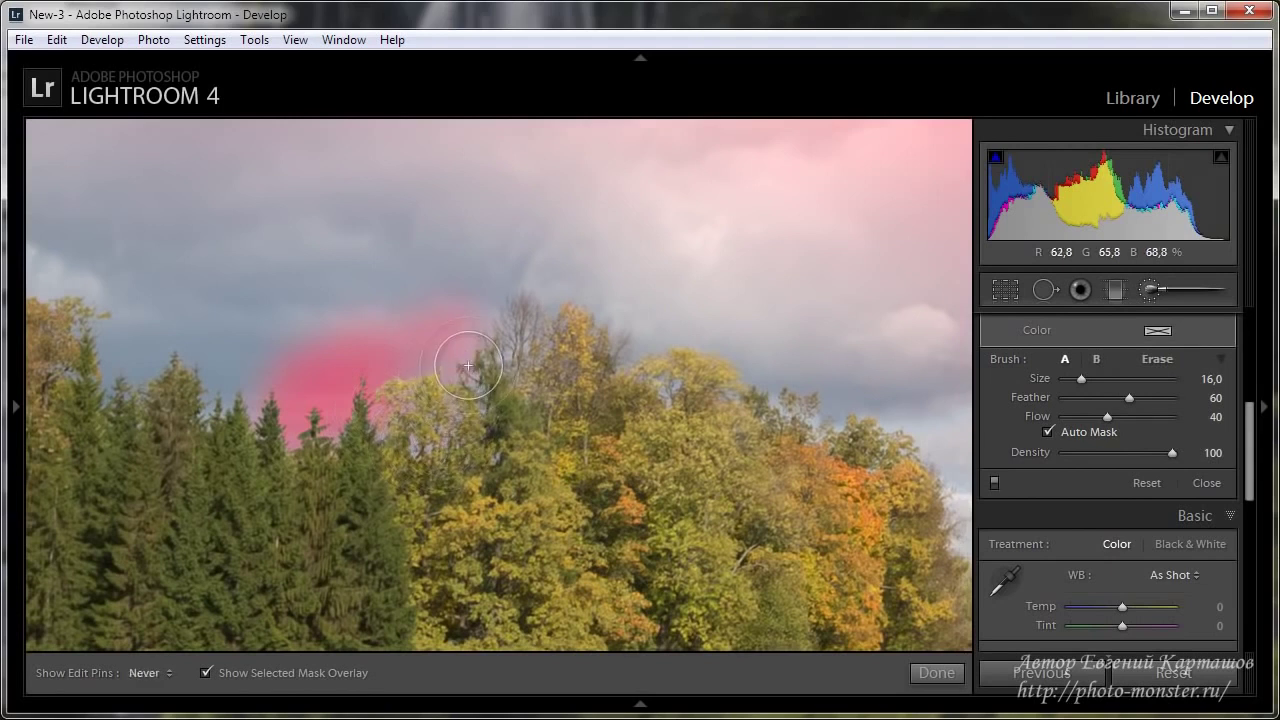
{"action": "mouse_move", "coordinate": [480, 309]}
{"action": "left_mouse_down"}
{"action": "mouse_move", "coordinate": [565, 261]}
{"action": "mouse_move", "coordinate": [545, 268]}
{"action": "left_mouse_up"}
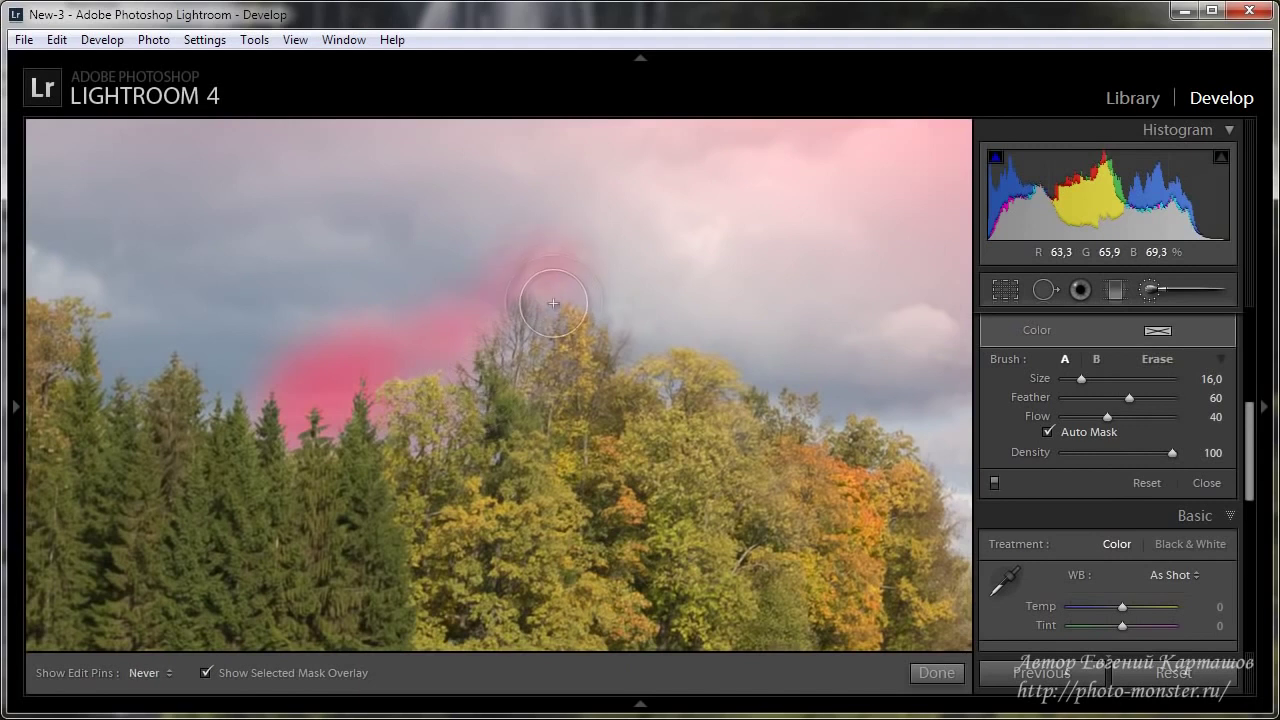
{"action": "mouse_move", "coordinate": [638, 341]}
{"action": "left_mouse_down"}
{"action": "mouse_move", "coordinate": [713, 308]}
{"action": "mouse_move", "coordinate": [737, 323]}
{"action": "left_mouse_up"}
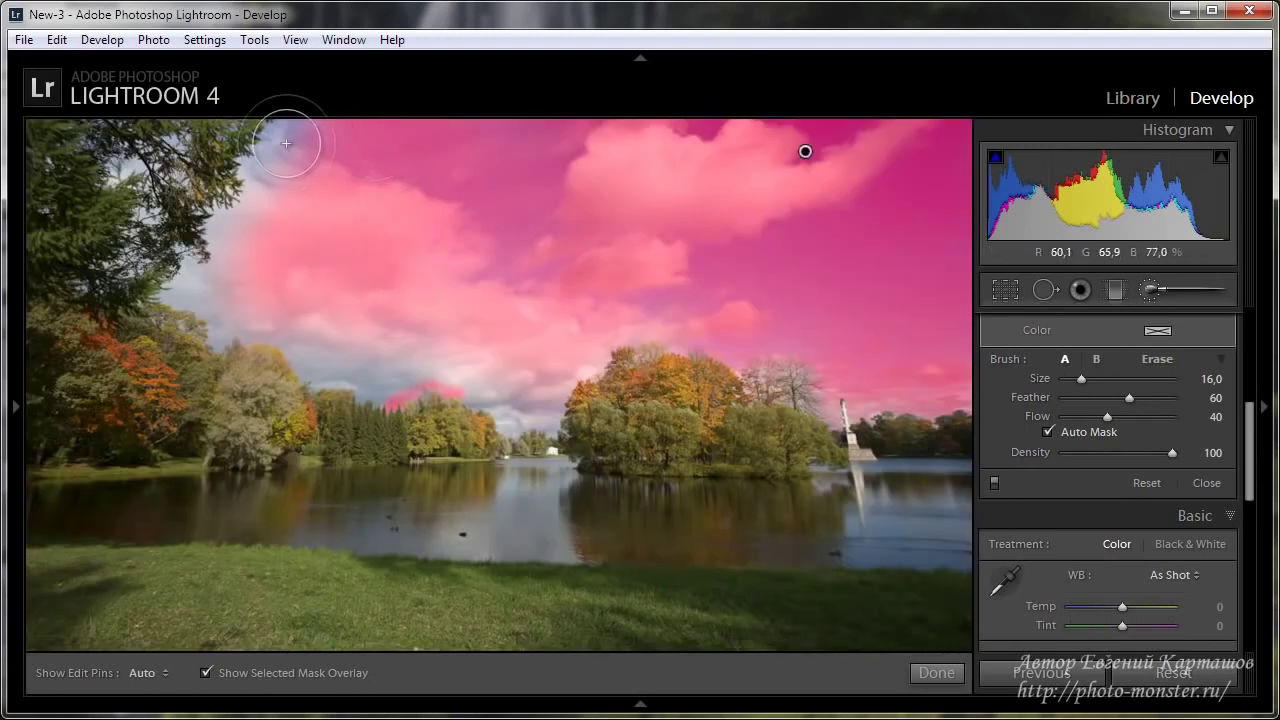
Turn off Auto Mask, fill the remaining sky gaps along the treetops, and hide the mask overlay.
{"action": "left_click_drag", "start_coordinate": [286, 143], "coordinate": [300, 130]}
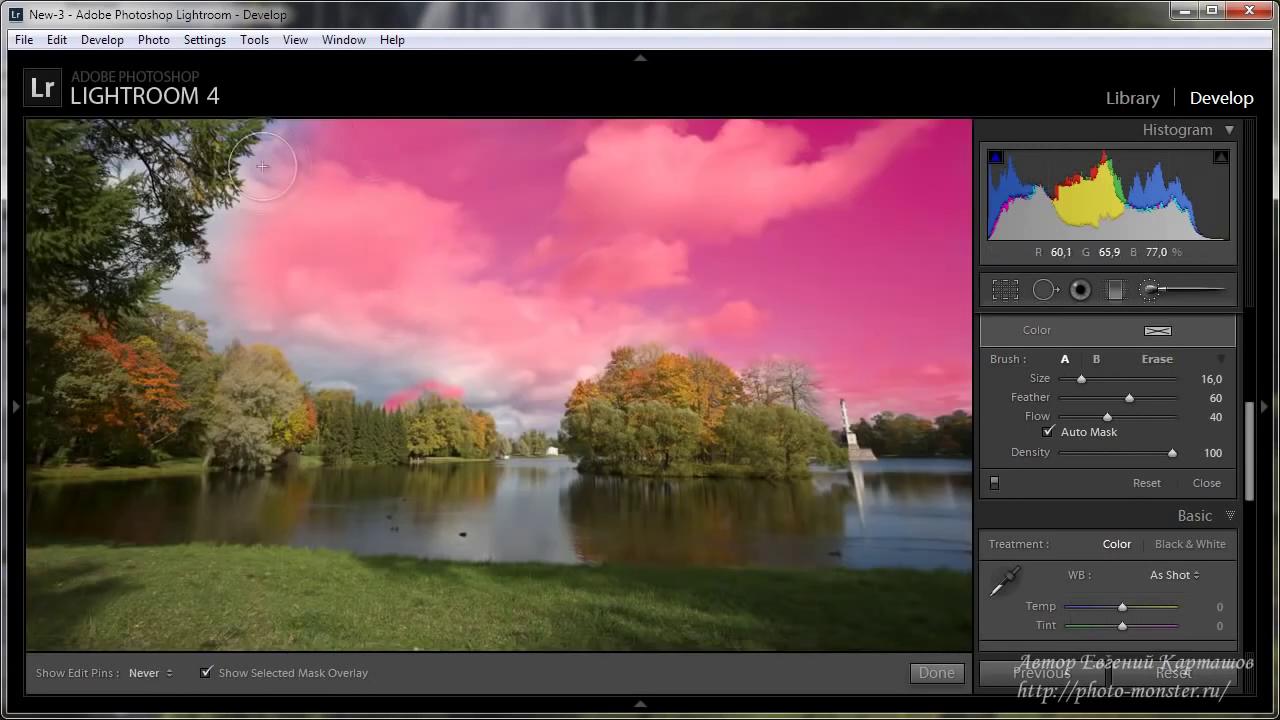
{"action": "left_click", "coordinate": [1047, 431]}
{"action": "key", "text": "h"}
{"action": "mouse_move", "coordinate": [257, 221]}
{"action": "left_mouse_down"}
{"action": "mouse_move", "coordinate": [183, 296]}
{"action": "mouse_move", "coordinate": [325, 370]}
{"action": "mouse_move", "coordinate": [402, 384]}
{"action": "mouse_move", "coordinate": [408, 357]}
{"action": "mouse_move", "coordinate": [386, 371]}
{"action": "mouse_move", "coordinate": [555, 415]}
{"action": "mouse_move", "coordinate": [560, 365]}
{"action": "mouse_move", "coordinate": [650, 335]}
{"action": "mouse_move", "coordinate": [755, 349]}
{"action": "mouse_move", "coordinate": [798, 390]}
{"action": "mouse_move", "coordinate": [896, 394]}
{"action": "mouse_move", "coordinate": [945, 426]}
{"action": "left_mouse_up"}
{"action": "key", "text": "h"}
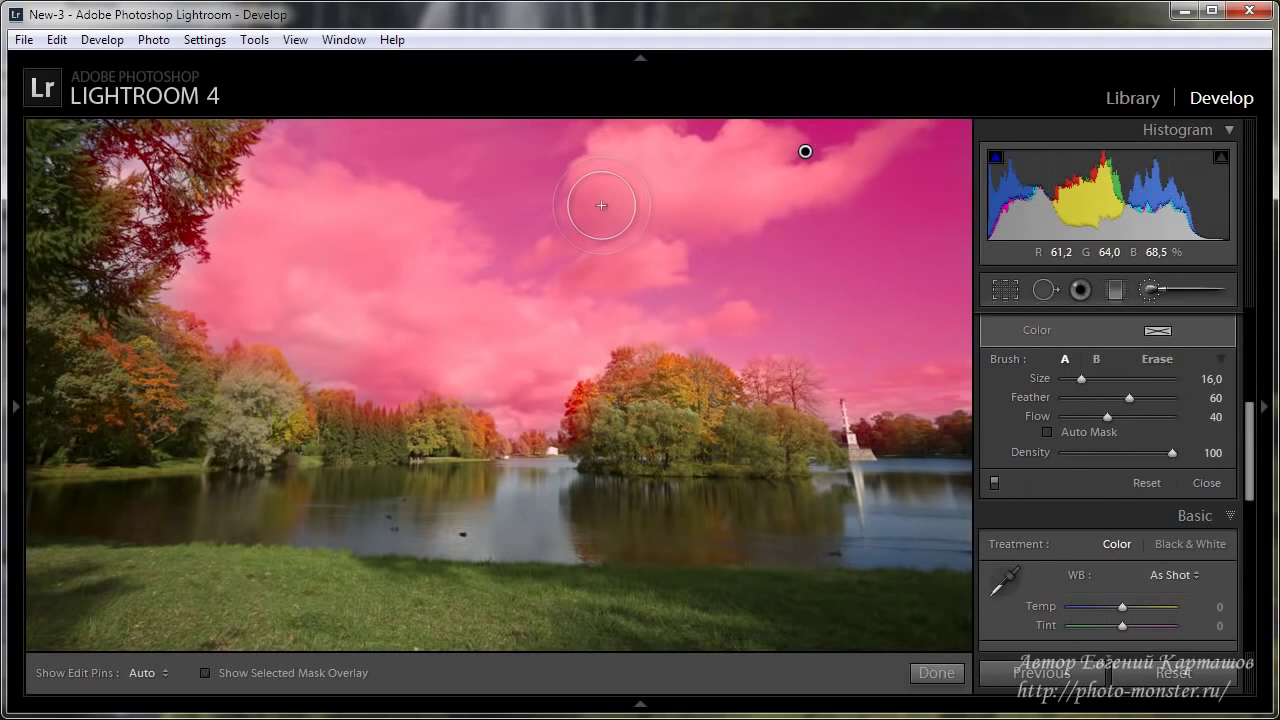
{"action": "key", "text": "o"}
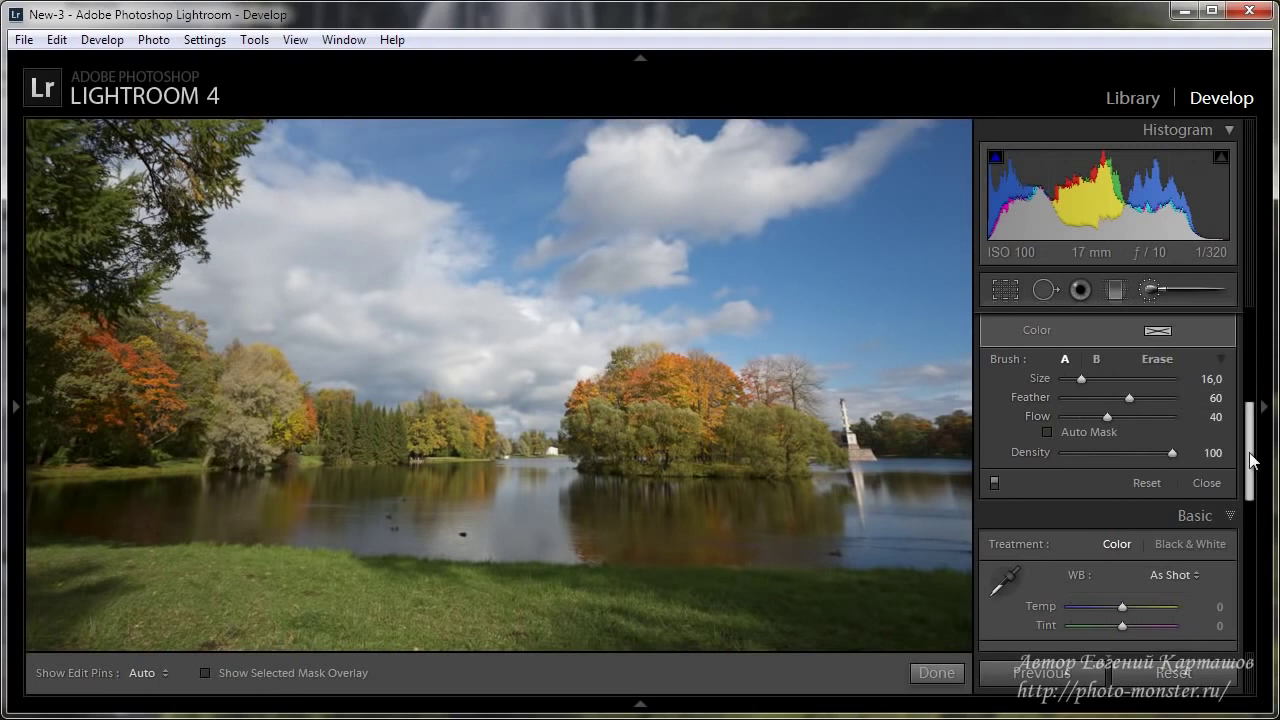
Raise the sky mask's Highlights to 68 and compare it against the original photo.
{"action": "left_click_drag", "start_coordinate": [1250, 460], "coordinate": [1265, 354]}
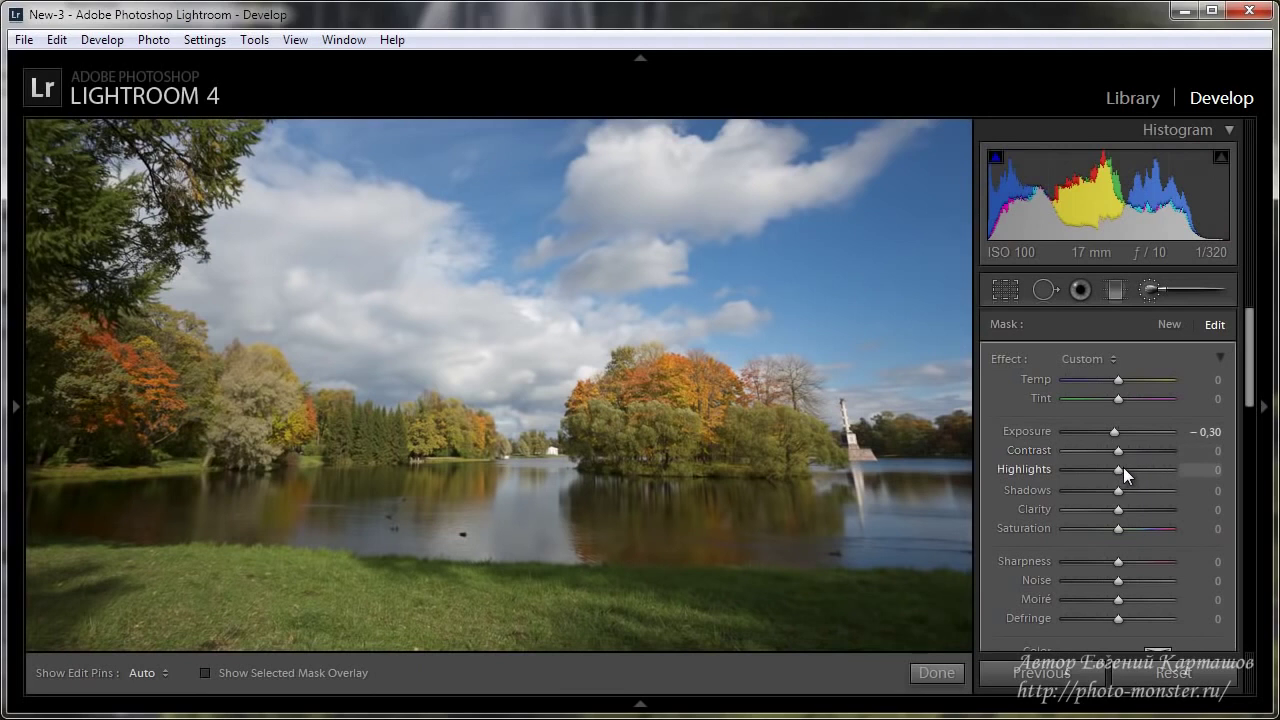
{"action": "mouse_move", "coordinate": [1121, 468]}
{"action": "left_mouse_down"}
{"action": "mouse_move", "coordinate": [1176, 472]}
{"action": "mouse_move", "coordinate": [1063, 493]}
{"action": "mouse_move", "coordinate": [1085, 493]}
{"action": "left_mouse_up"}
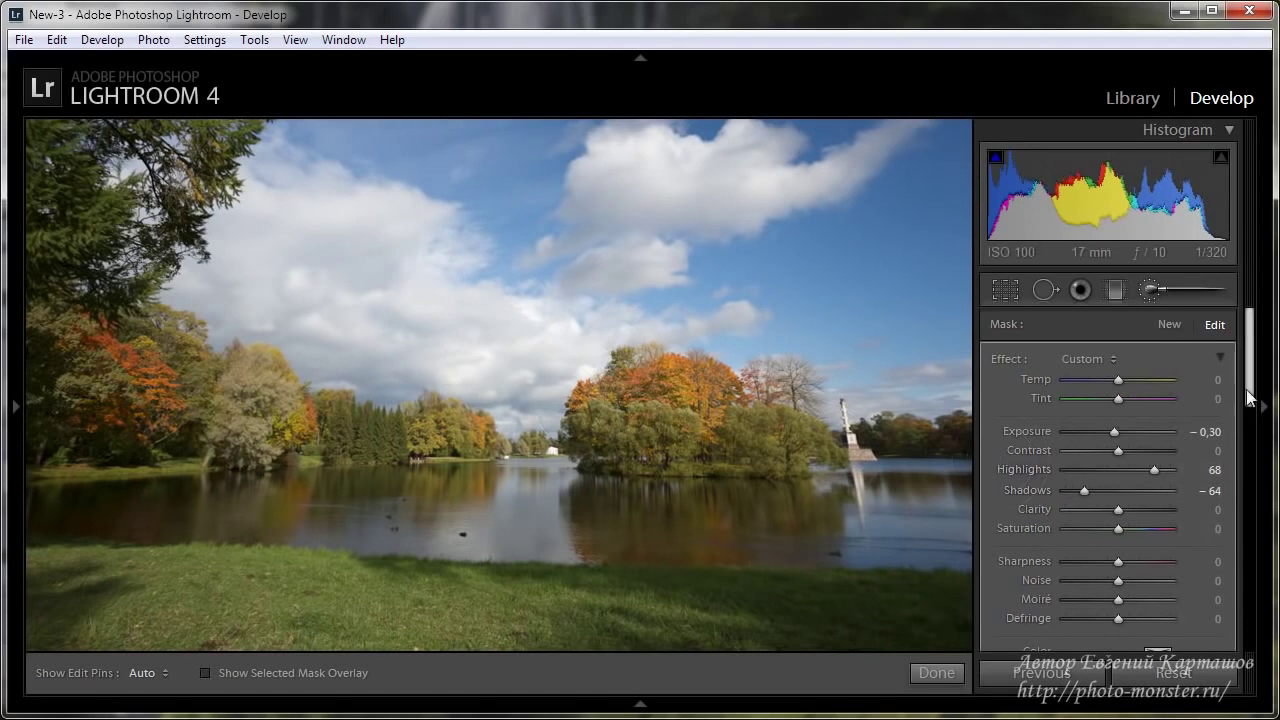
{"action": "mouse_move", "coordinate": [684, 298]}
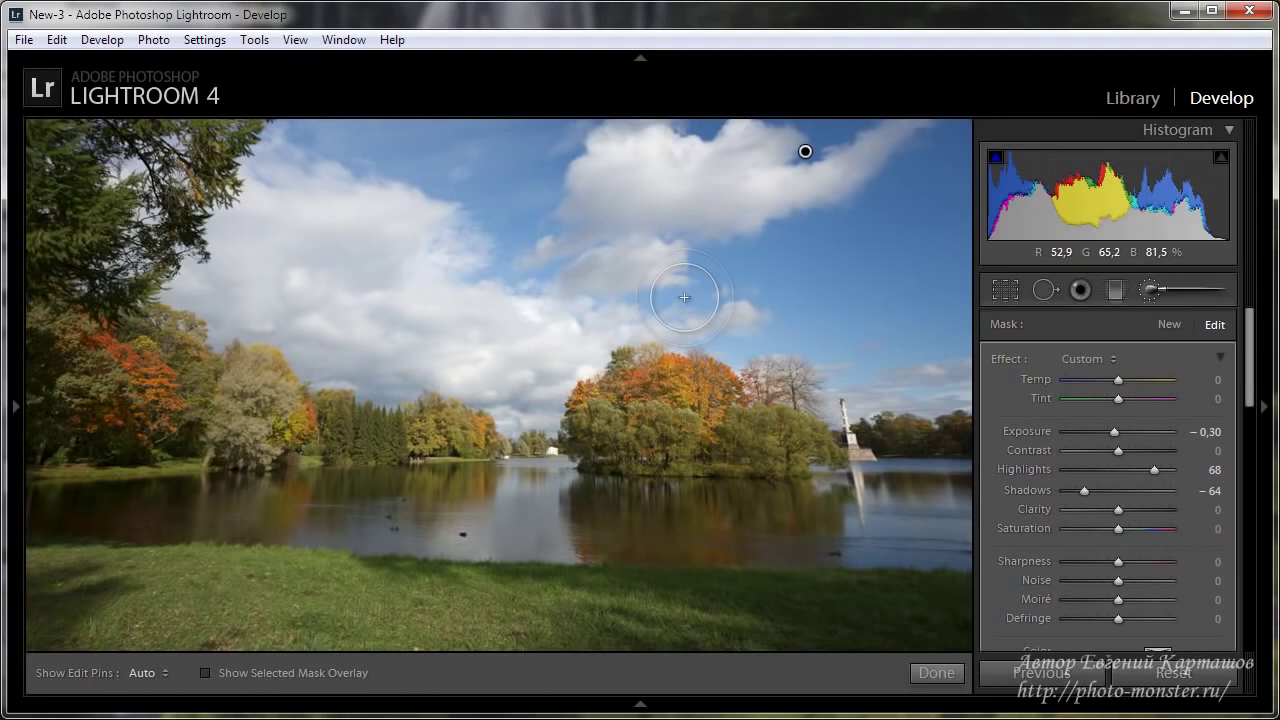
{"action": "key", "text": "backslash"}
{"action": "key", "text": "backslash"}
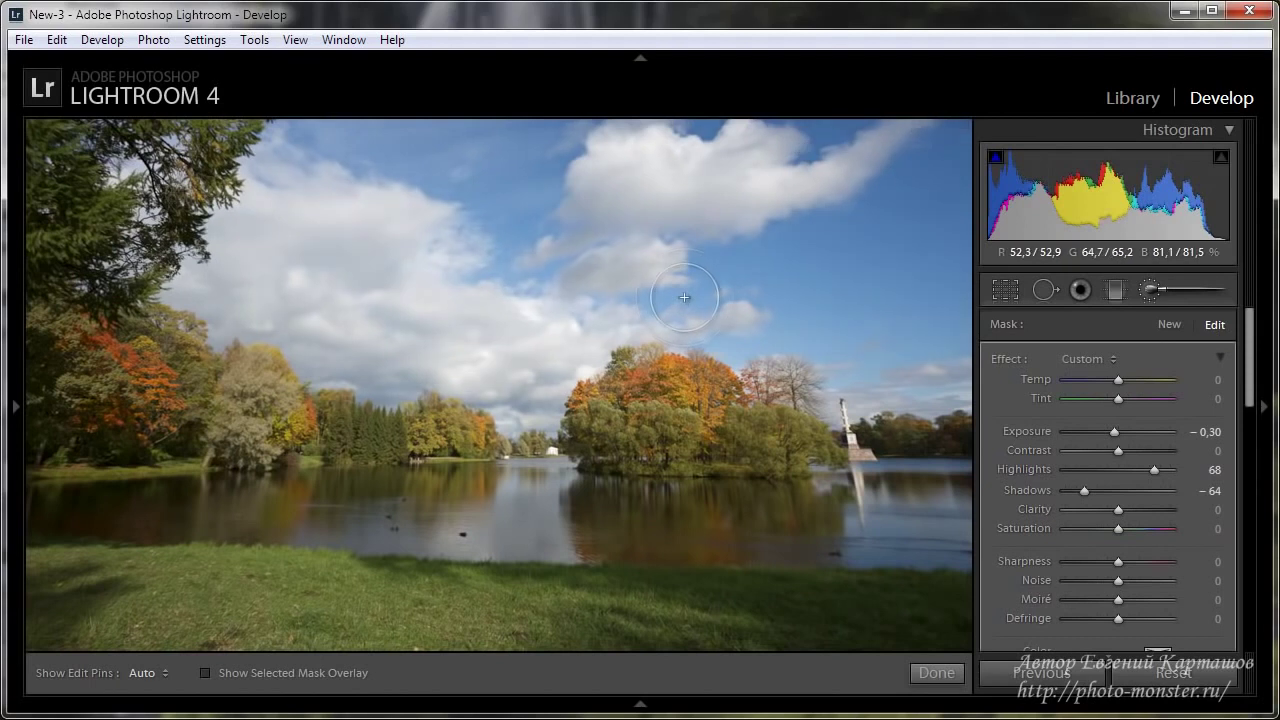
{"action": "key", "text": "backslash"}
{"action": "key", "text": "backslash"}
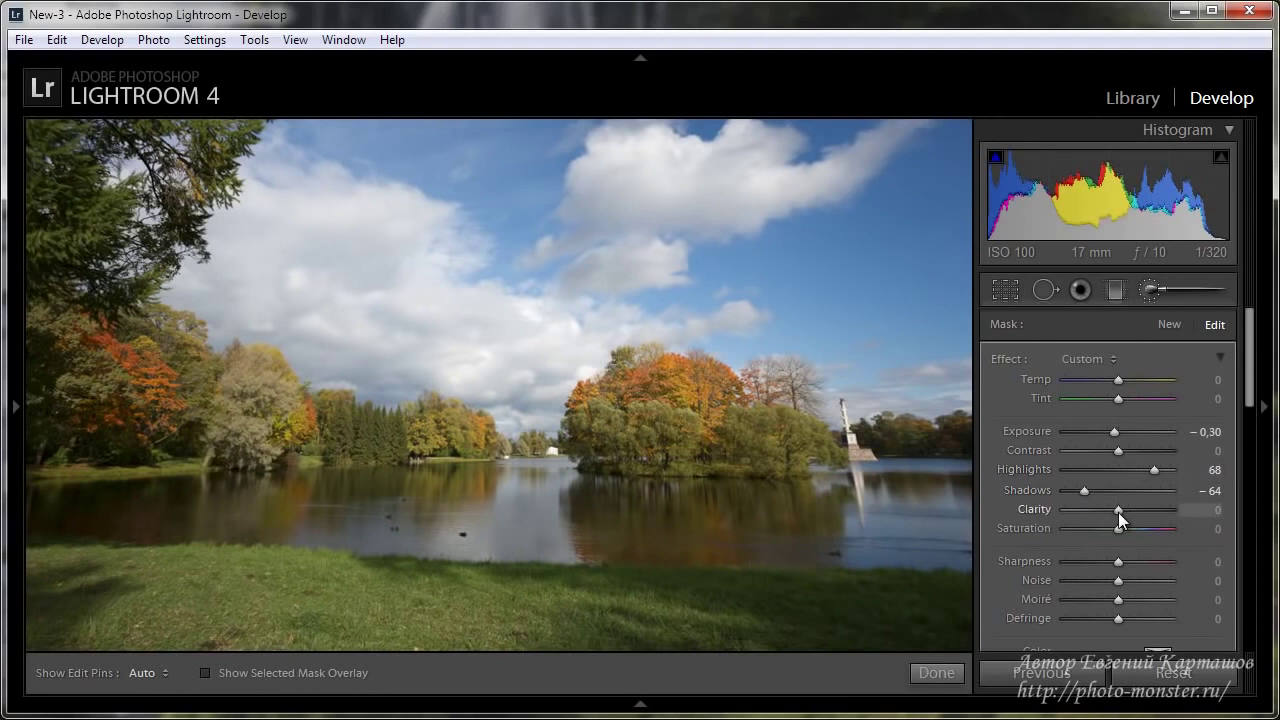
Set the sky mask's Clarity to 60 and darken its Exposure to −0.75.
{"action": "left_click_drag", "start_coordinate": [1118, 510], "coordinate": [1155, 508]}
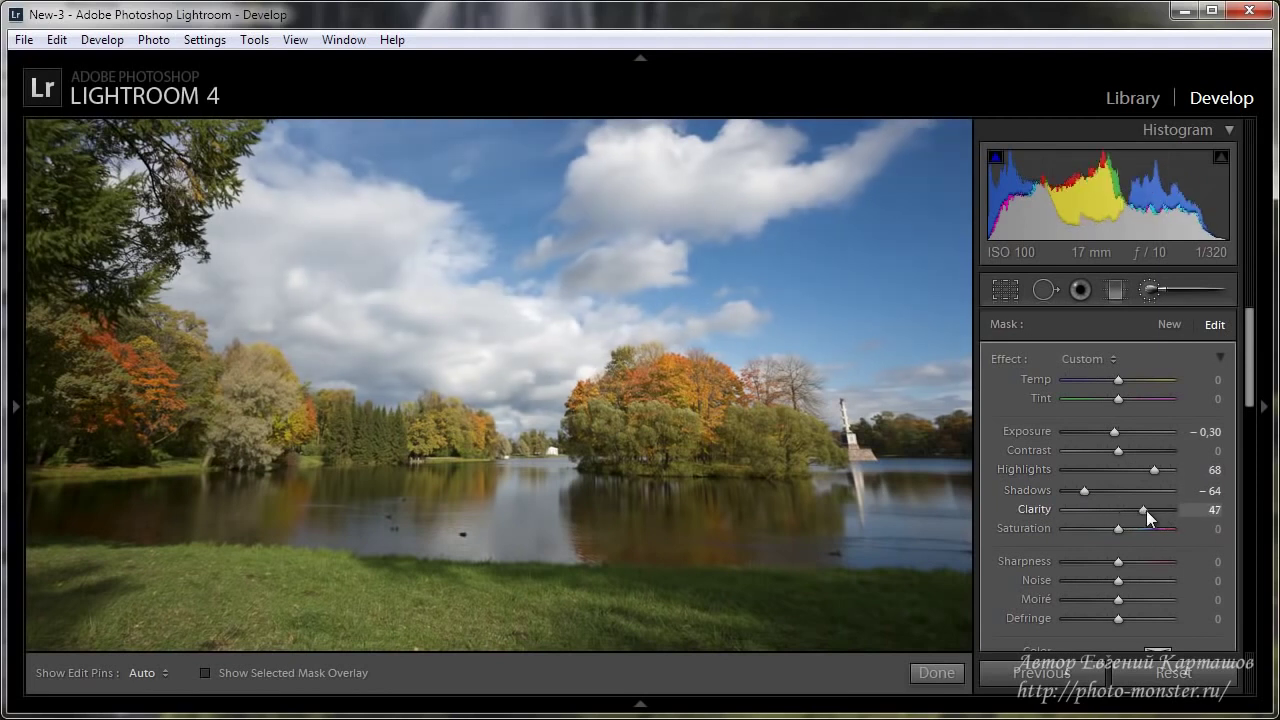
{"action": "left_click_drag", "start_coordinate": [1146, 510], "coordinate": [1153, 510]}
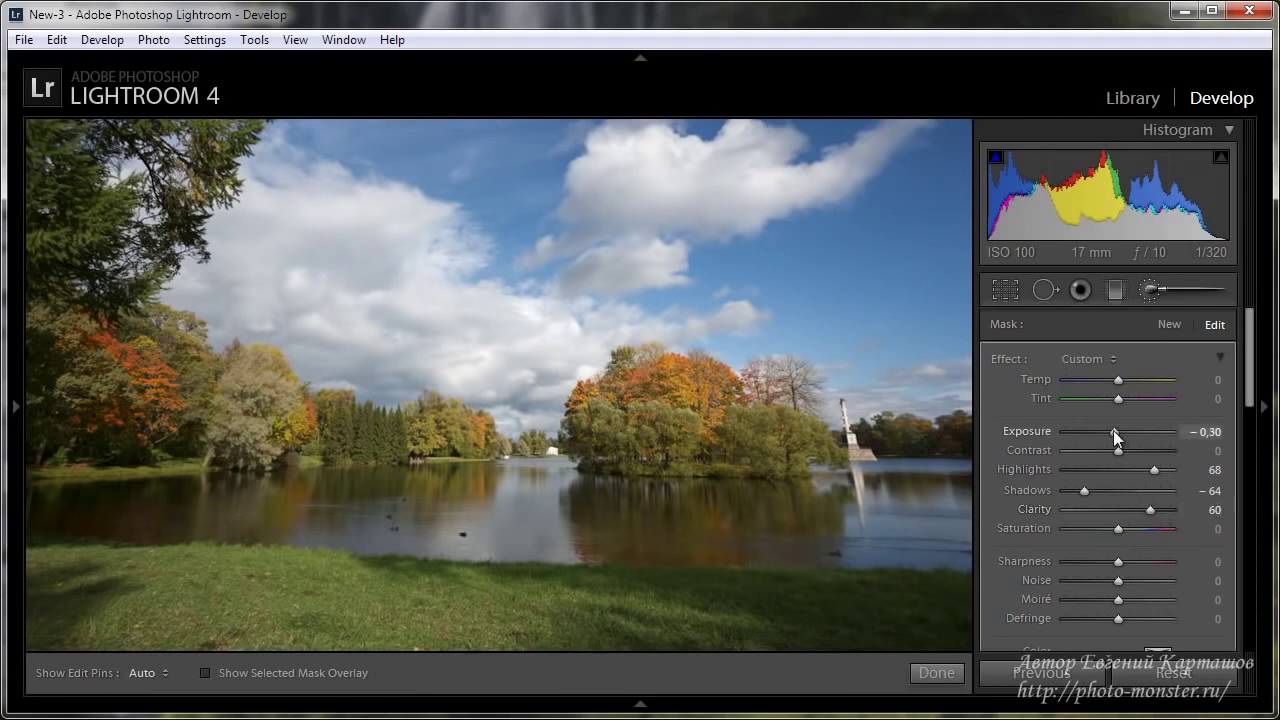
{"action": "left_click_drag", "start_coordinate": [1113, 430], "coordinate": [1107, 430]}
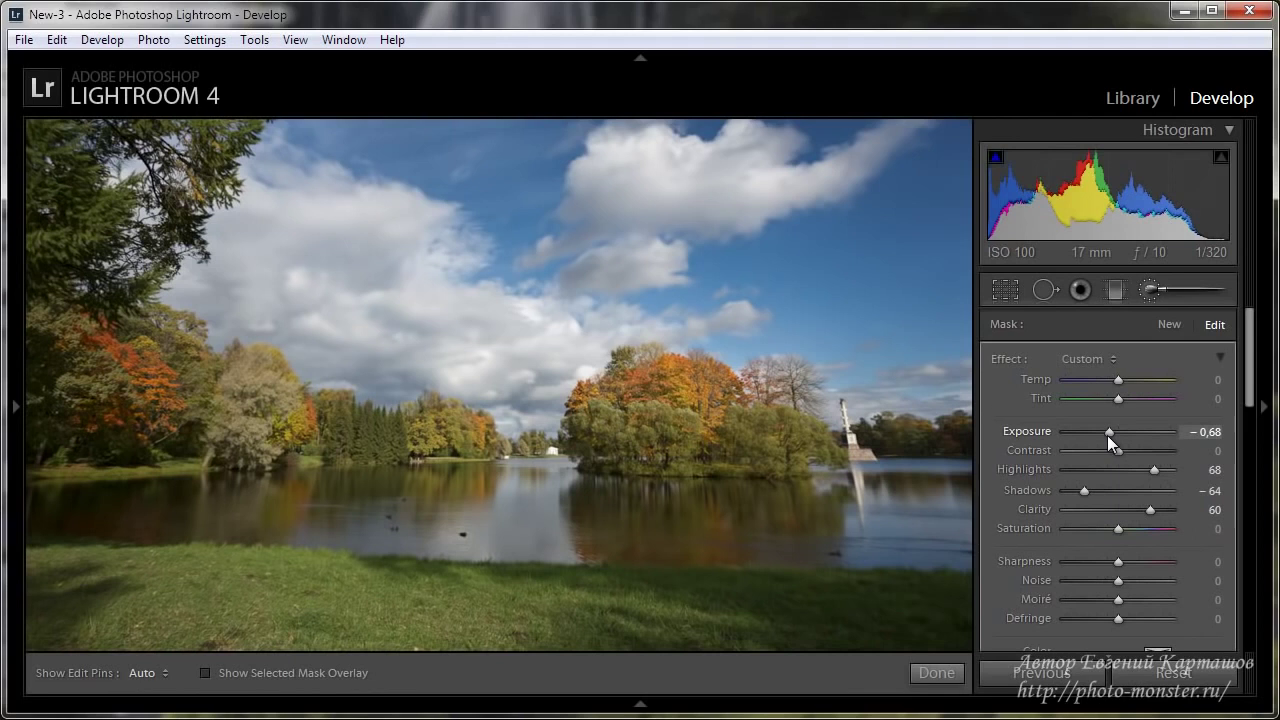
{"action": "left_click_drag", "start_coordinate": [1107, 435], "coordinate": [1107, 434]}
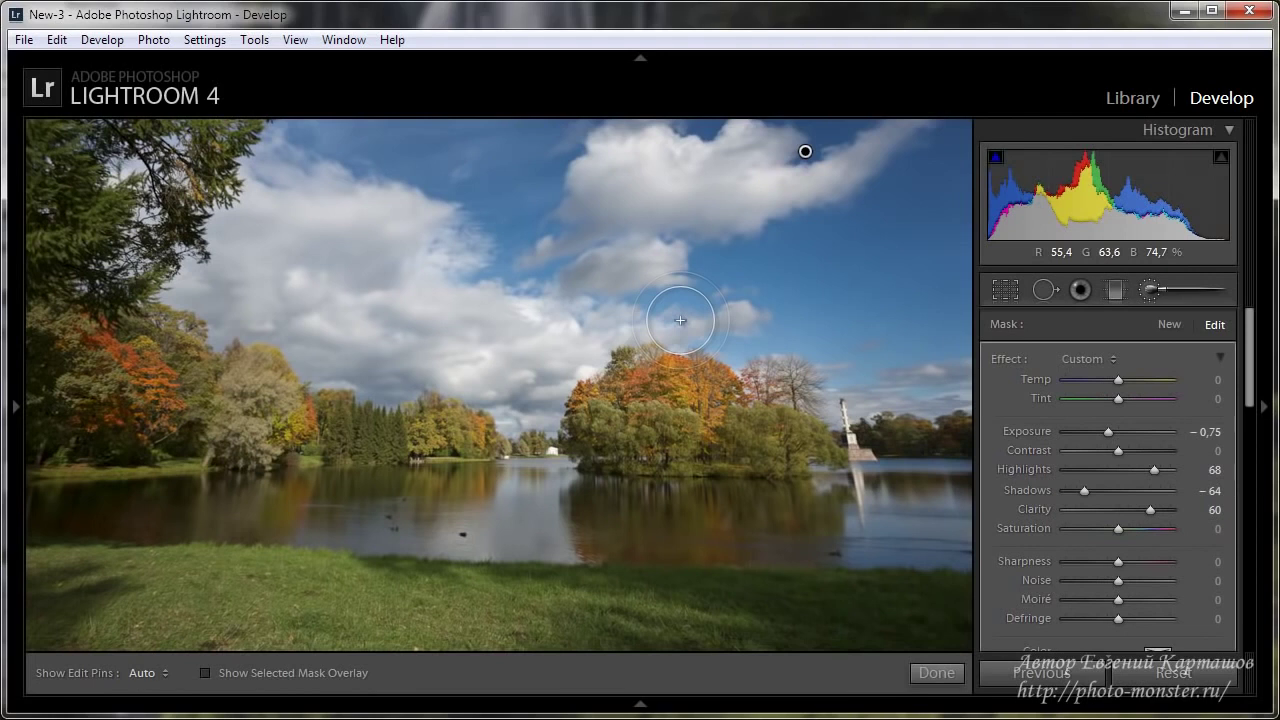
Compare the edited sky with the original photo.
{"action": "key", "text": "backslash"}
{"action": "key", "text": "backslash"}
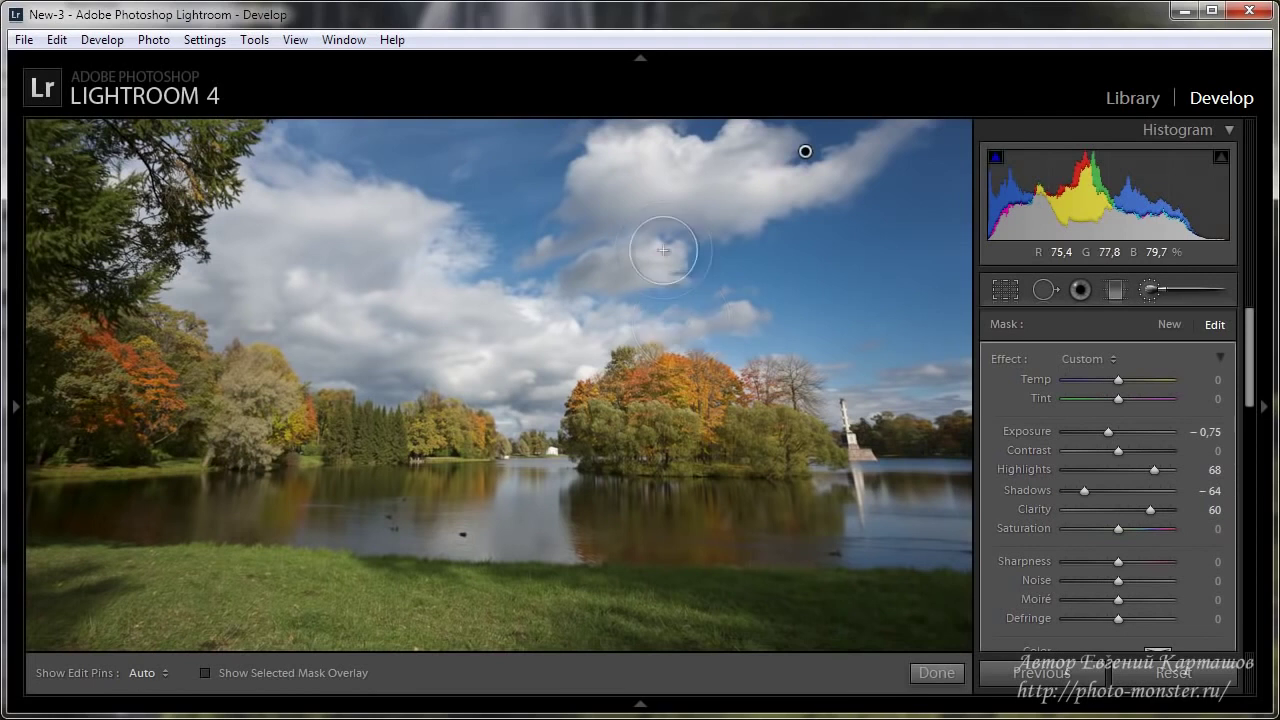
{"action": "key", "text": "backslash"}
{"action": "key", "text": "backslash"}
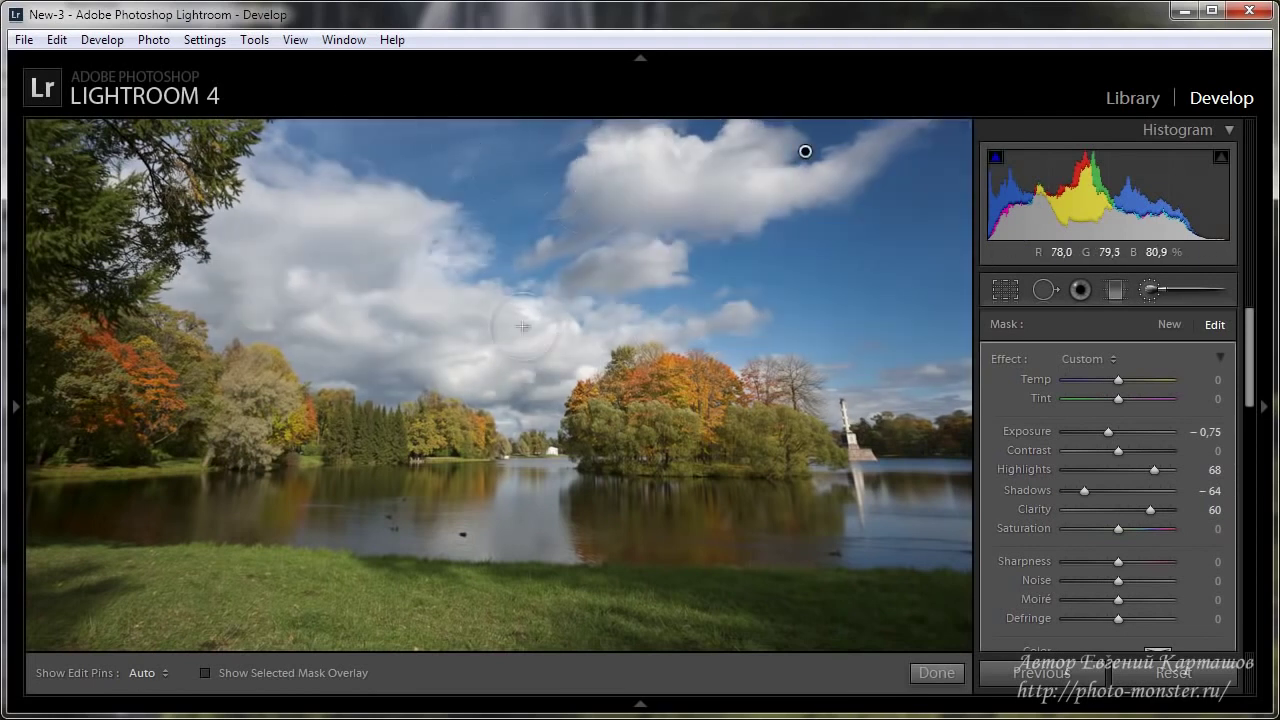
{"action": "key", "text": "backslash"}
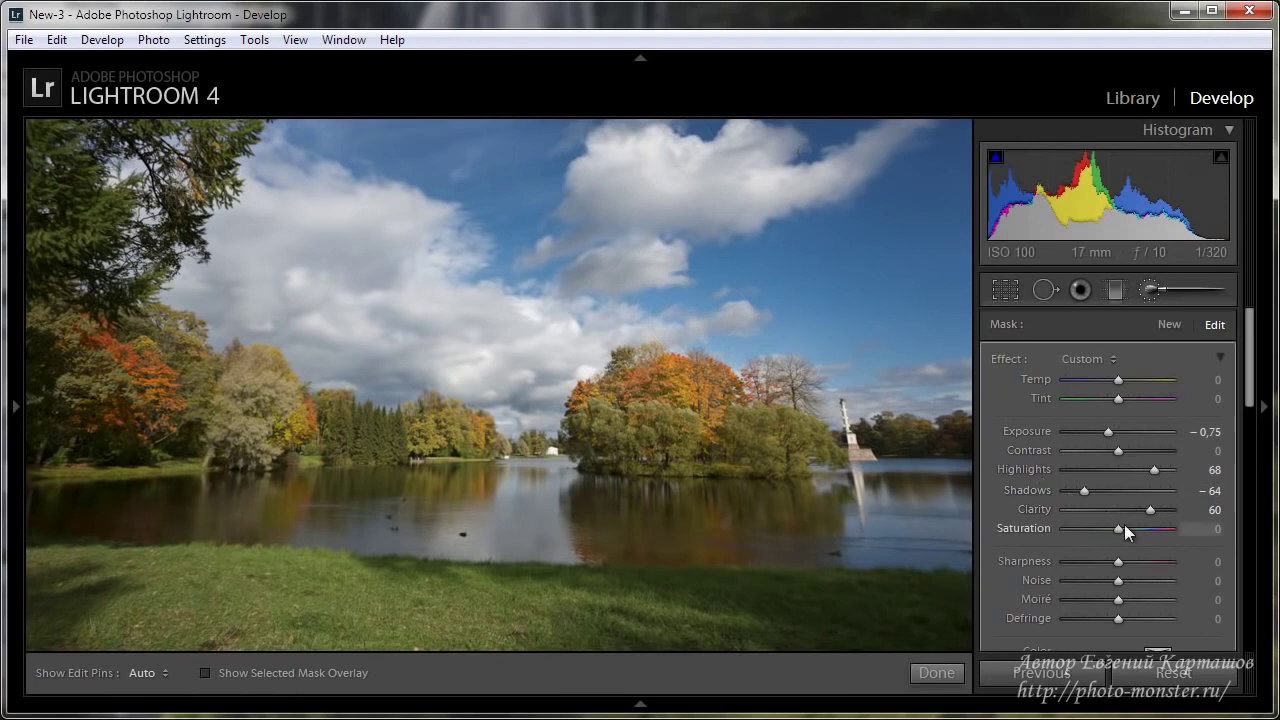
Set the sky mask's Saturation to 30 and compare the richer sky with the original.
{"action": "left_click", "coordinate": [1201, 530]}
{"action": "type", "text": "30"}
{"action": "key", "text": "Return"}
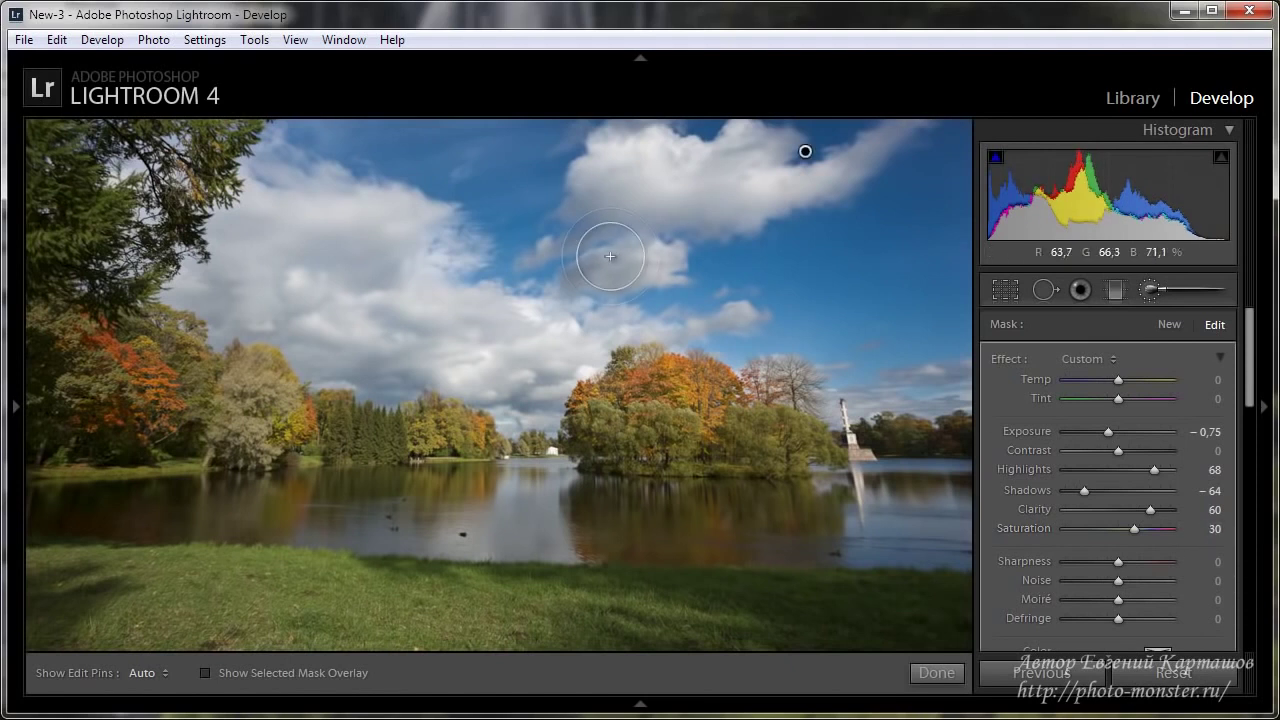
{"action": "key", "text": "backslash"}
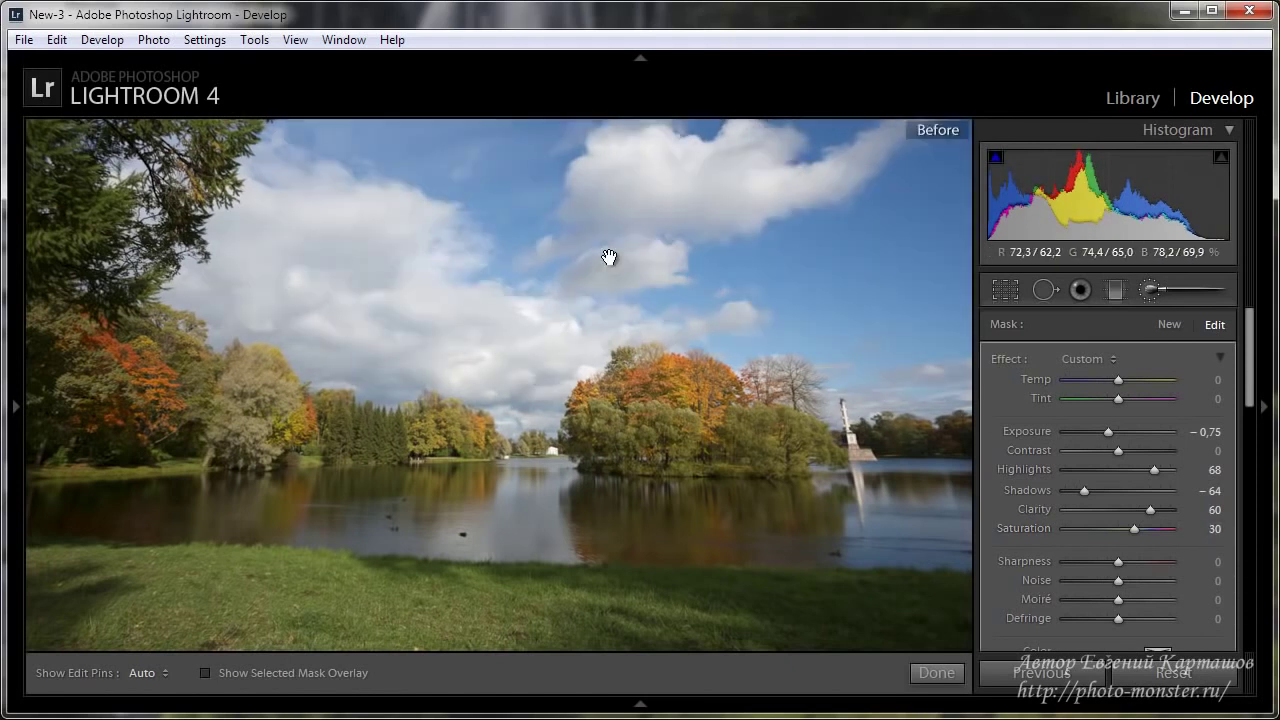
{"action": "key", "text": "backslash"}
{"action": "key", "text": "backslash"}
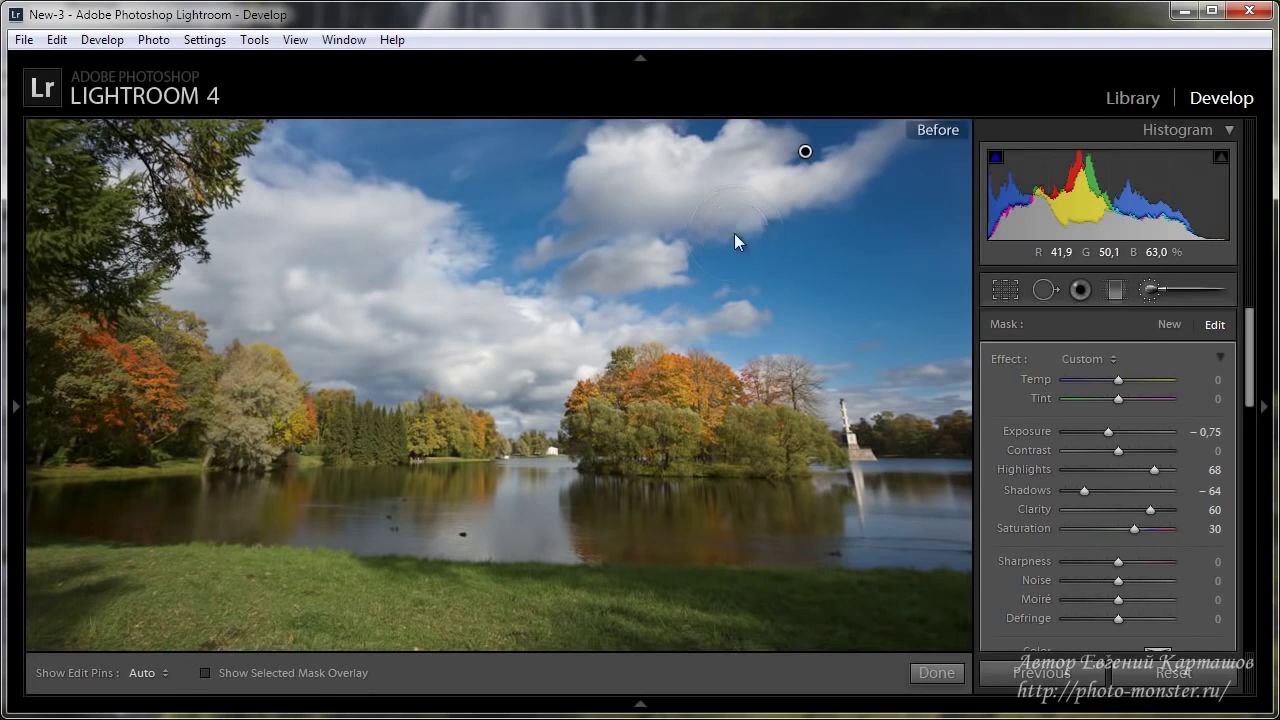
{"action": "key", "text": "backslash"}
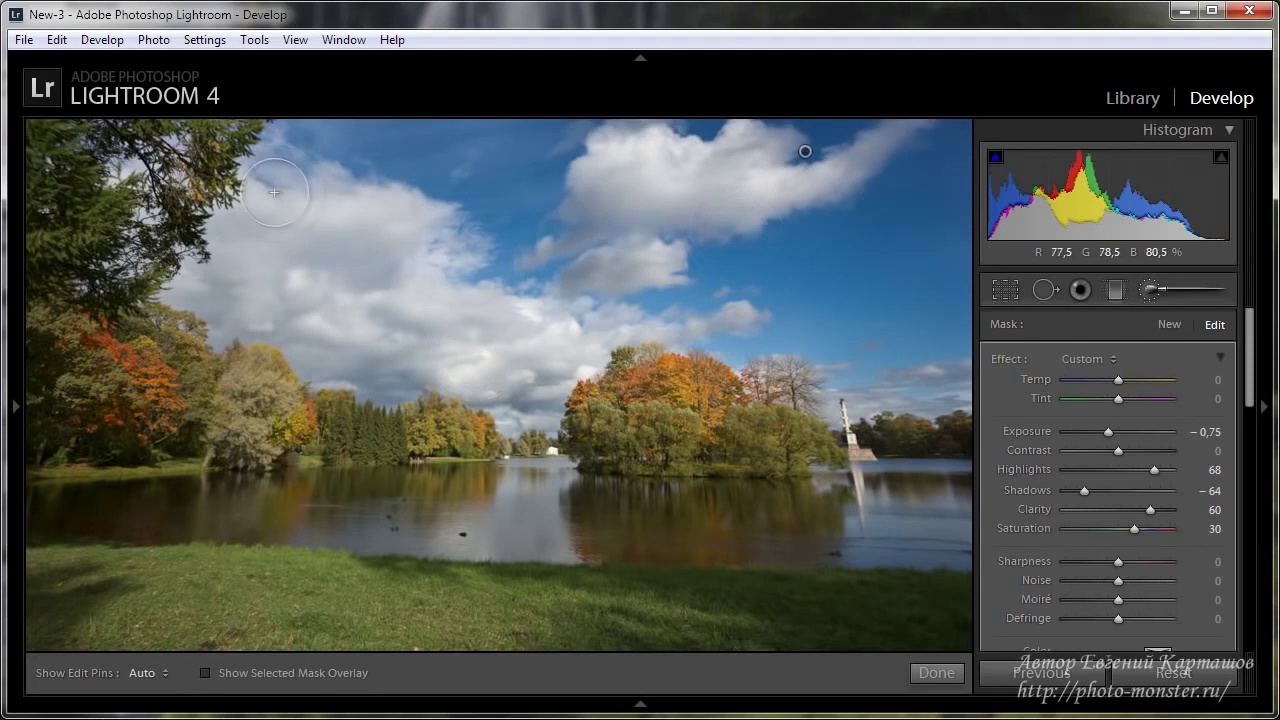